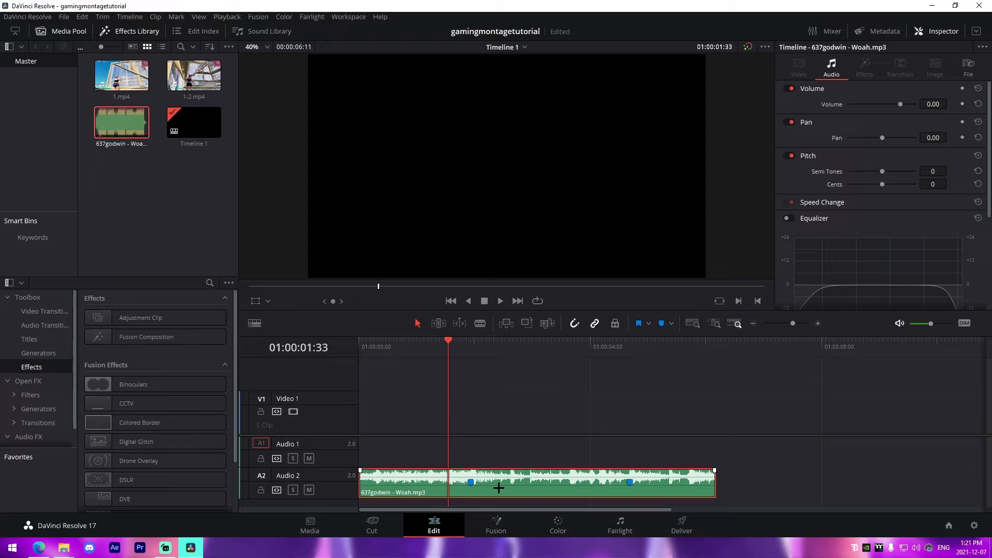
Play the song on to 01:00:02:38 and add a red marker to it there
key("space")
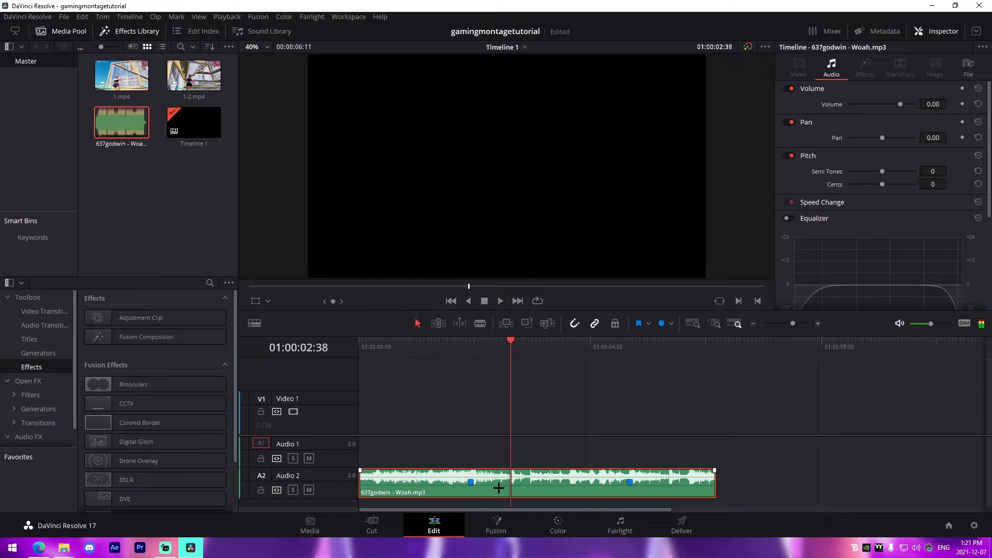
left_click(671, 323)
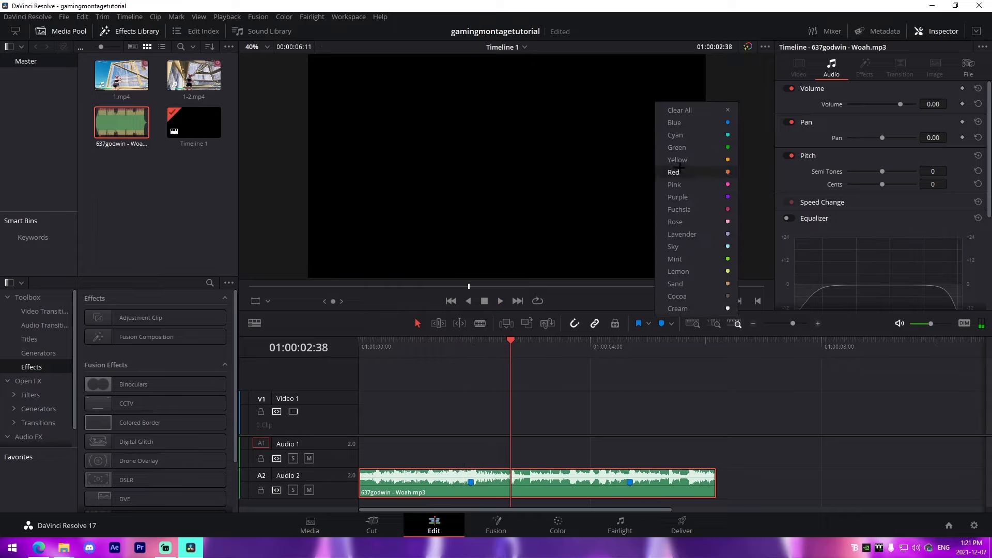
left_click(682, 169)
left_click(606, 476)
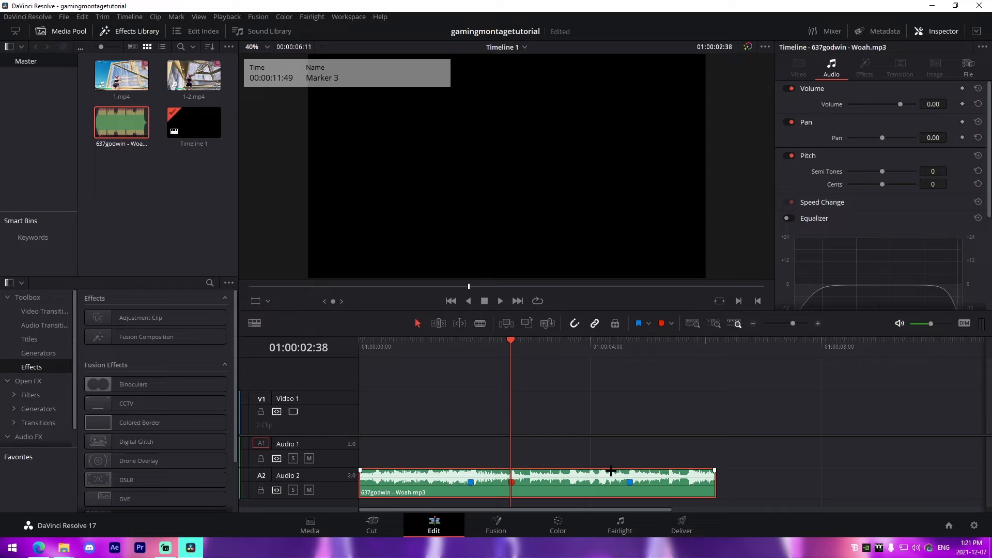
Add a red marker to the song at 01:00:05:22 and trim the song's end back to that point
key("space")
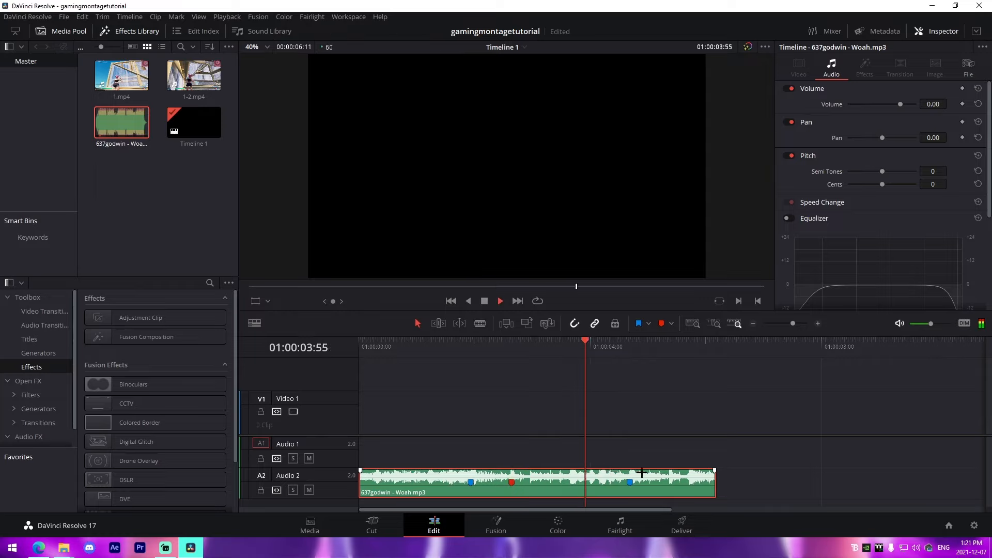
key("space")
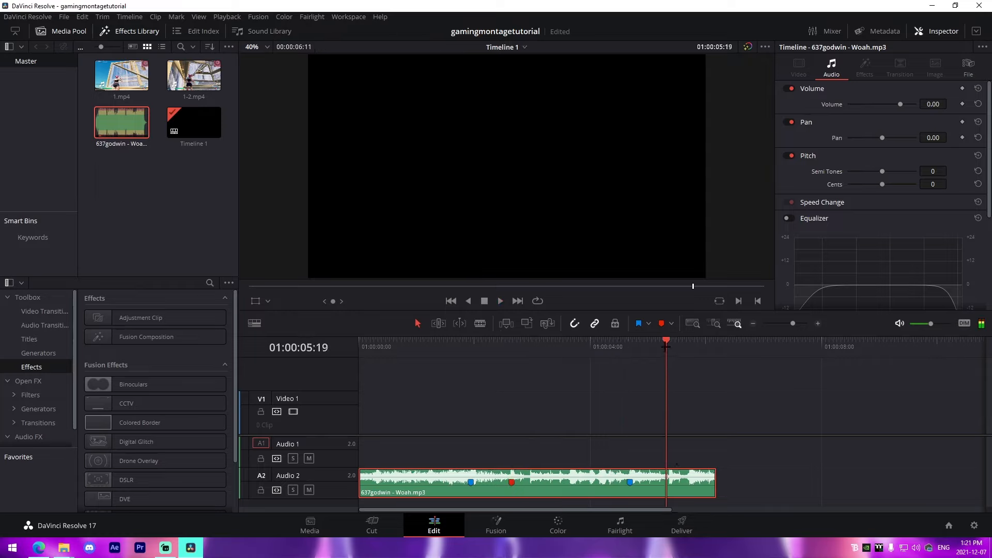
left_click_drag(667, 338, 669, 339)
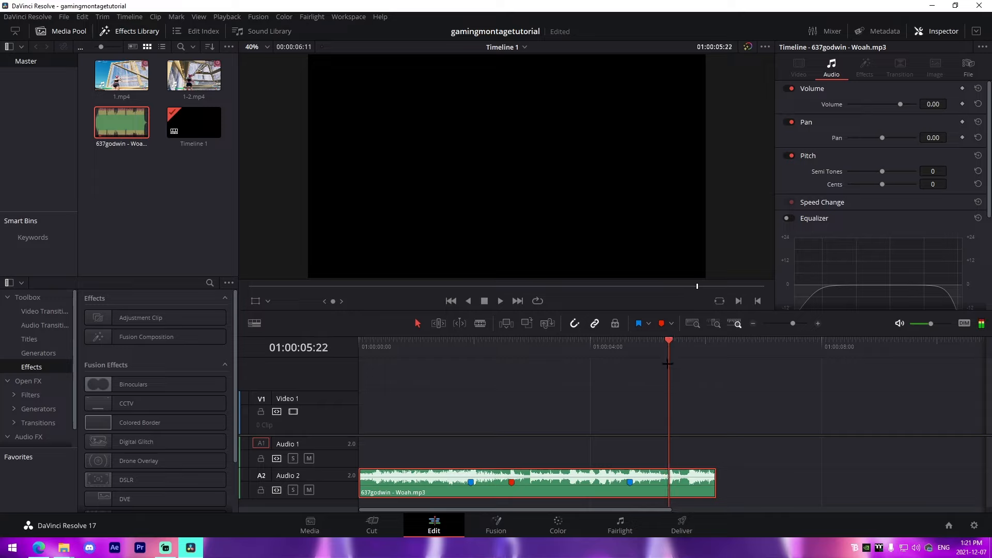
key("m")
left_click_drag(712, 472, 668, 478)
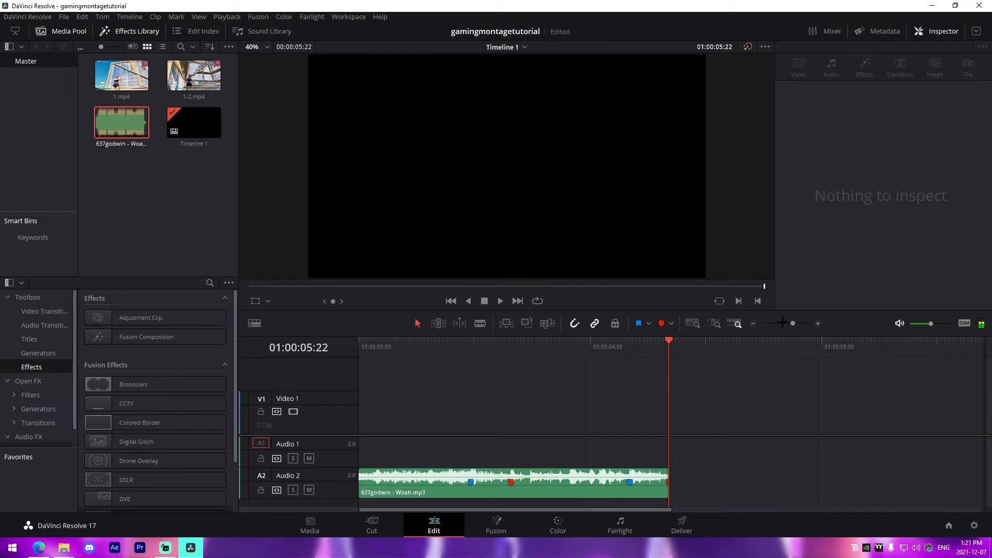
Place 1.mp4 on Video 1 after the song and add a blue marker to the clip at 01:00:09:48
left_click_drag(793, 324, 789, 324)
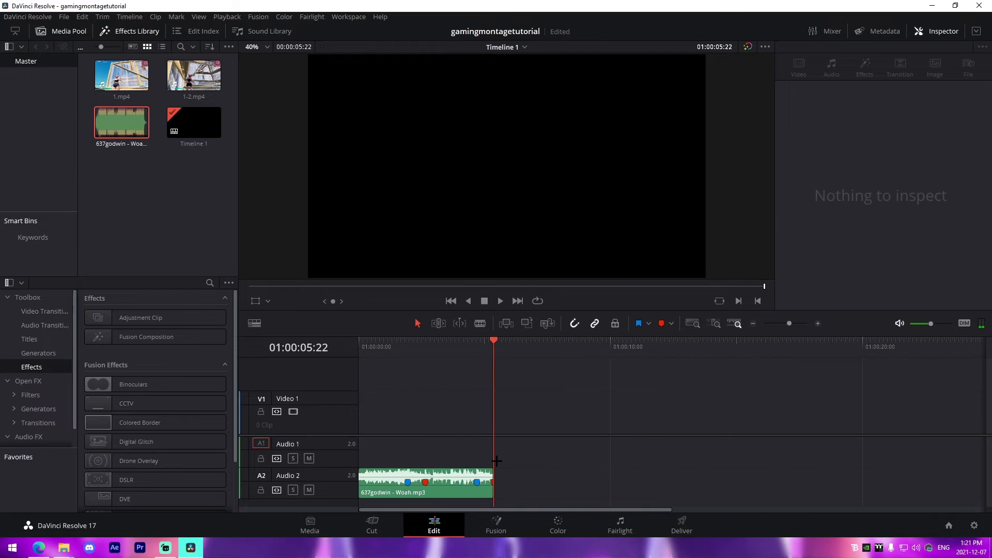
left_click_drag(121, 75, 529, 412)
left_click_drag(549, 347, 606, 366)
left_click(640, 429)
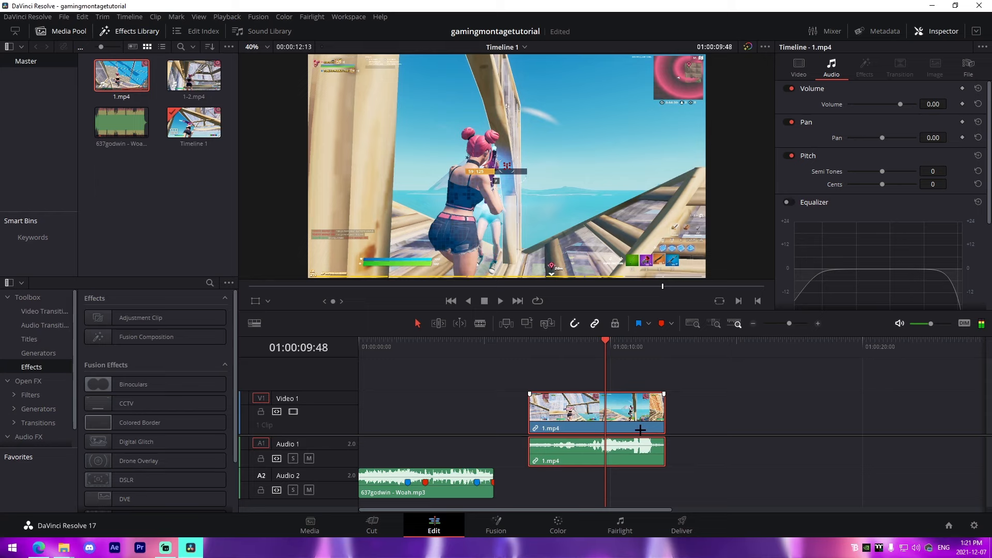
key("m")
left_click(670, 324)
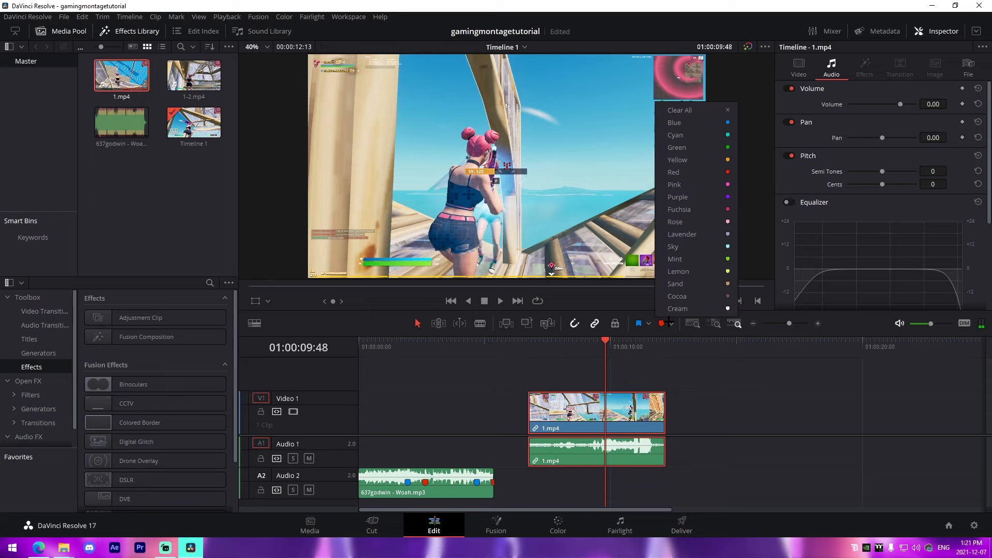
left_click(699, 123)
left_click(613, 367)
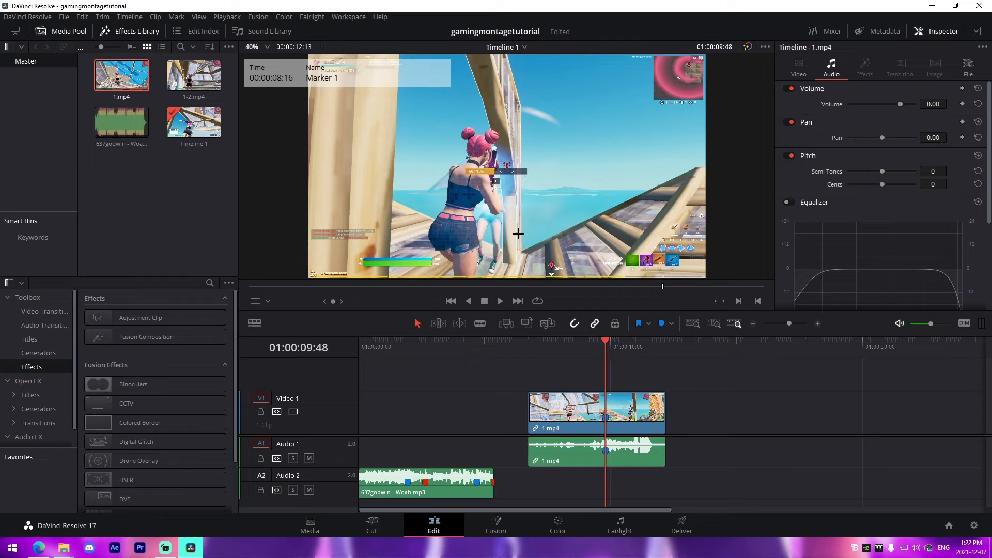
Trim 1.mp4 and move it above the song so its marker meets the first blue beat marker and it ends at the first red one
left_click(615, 413)
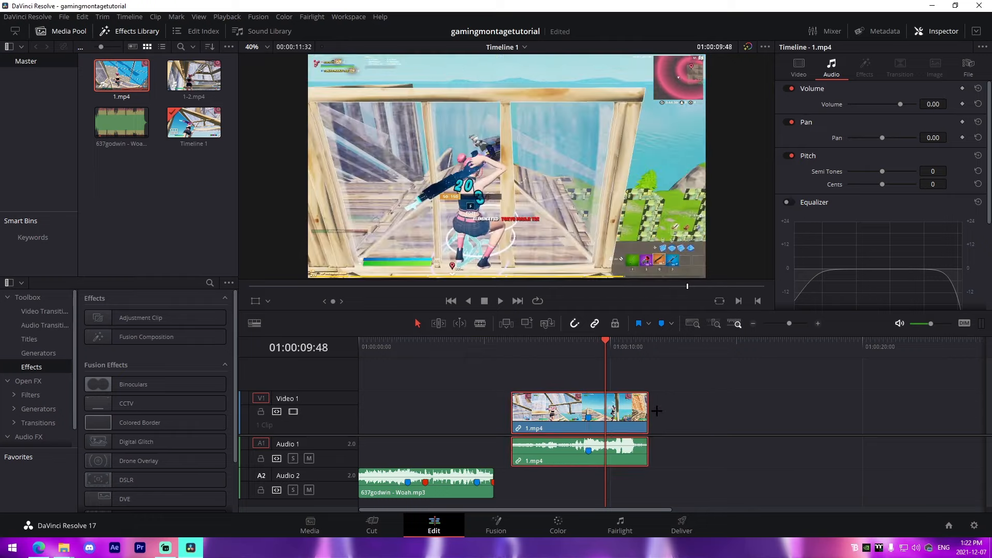
left_click_drag(663, 414, 614, 415)
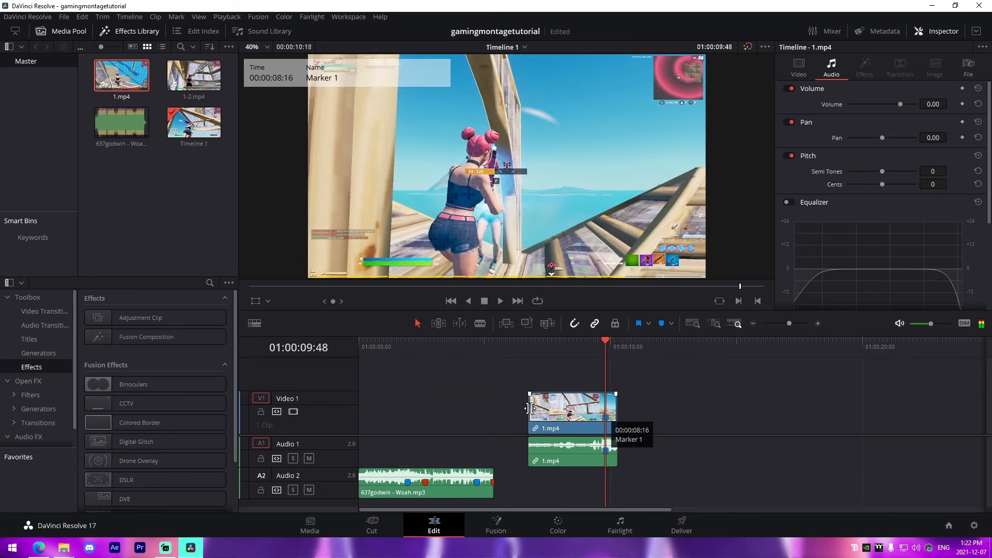
mouse_move(538, 416)
left_mouse_down()
mouse_move(368, 417)
mouse_move(409, 416)
left_mouse_up()
mouse_move(430, 415)
left_mouse_down()
mouse_move(352, 415)
mouse_move(424, 407)
left_mouse_up()
Play back the synced clip and song, and set the playhead on the blue marker at 01:00:01:56
left_click(444, 408)
left_click(384, 346)
key("space")
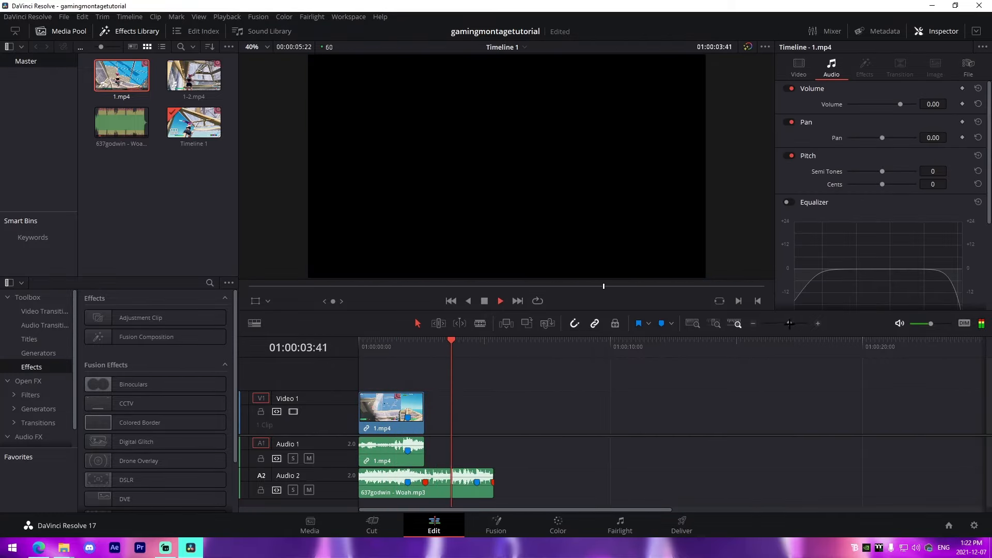
left_click_drag(788, 323, 790, 324)
key("space")
left_click(425, 352)
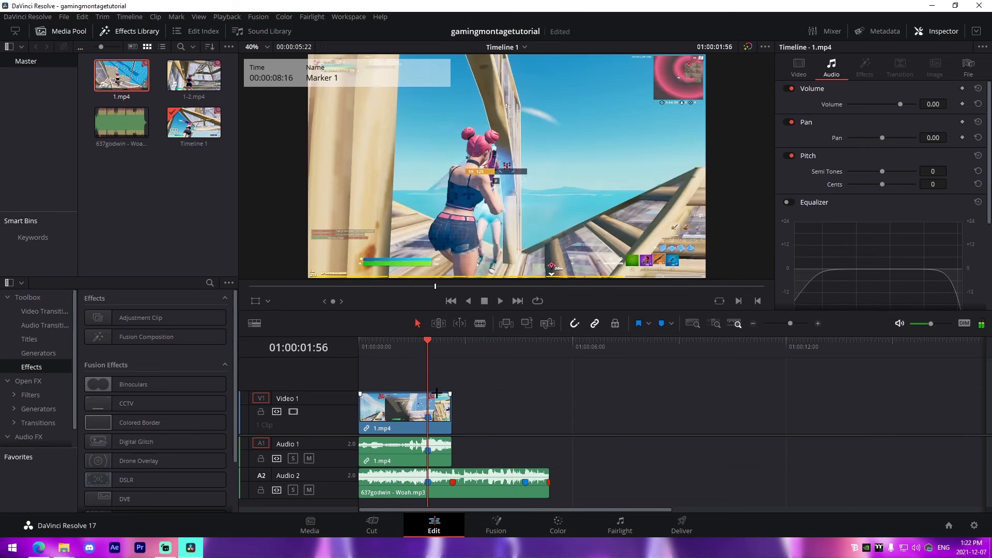
Unlink the video of 1.mp4 from its audio
left_click(439, 408)
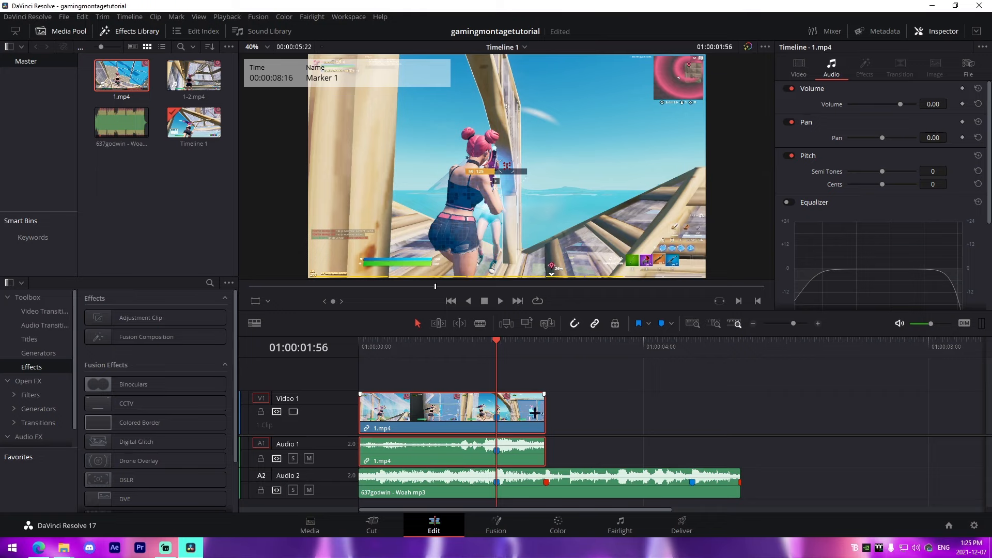
left_click(548, 423)
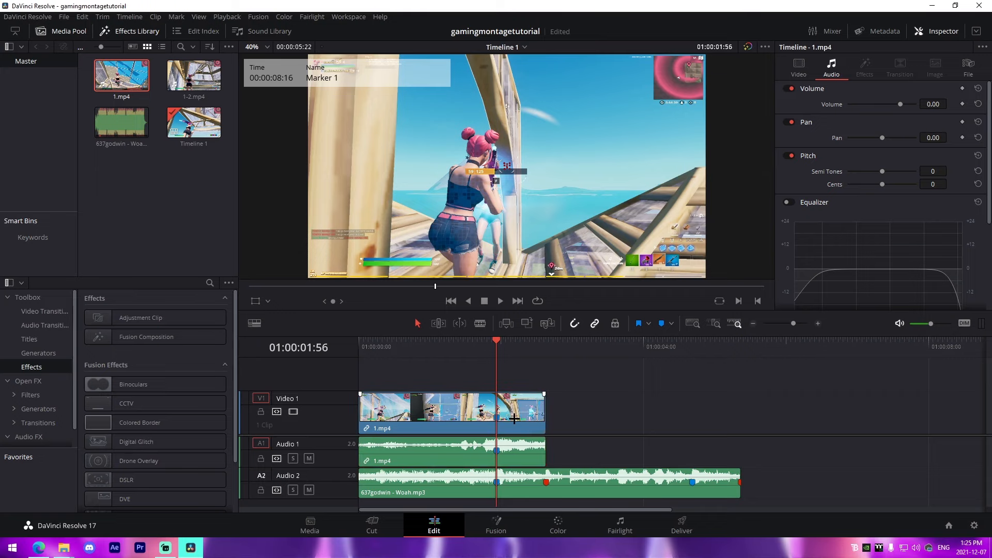
right_click(497, 422)
left_click(506, 423)
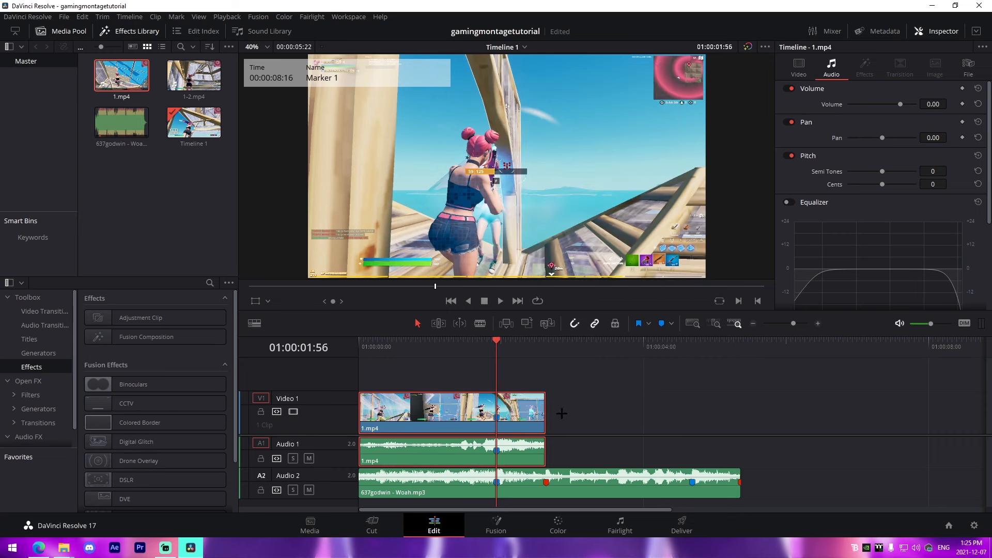
Show the retime curve of the 1.mp4 video clip, displaying Retime Speed instead of Retime Frame
right_click(529, 404)
left_click(563, 271)
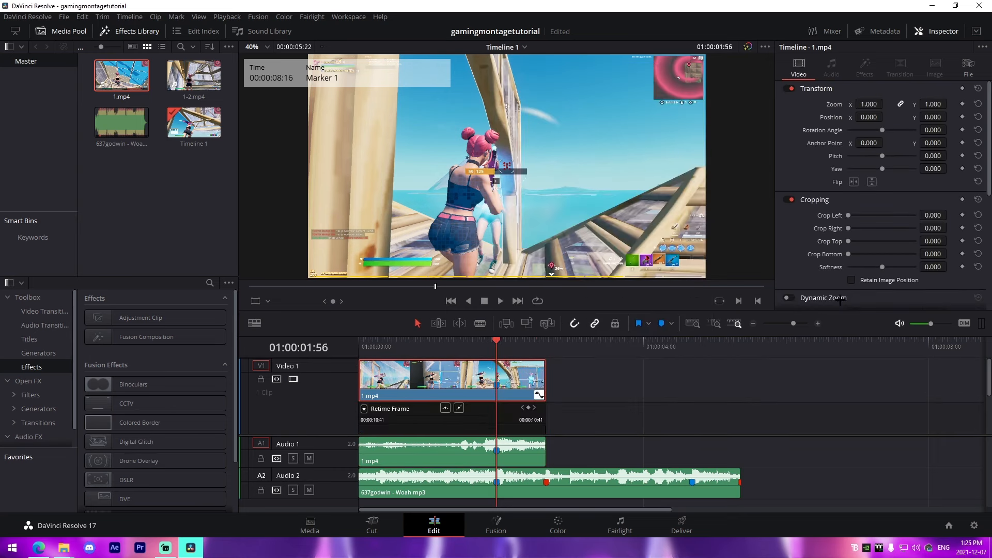
left_click_drag(601, 309, 601, 265)
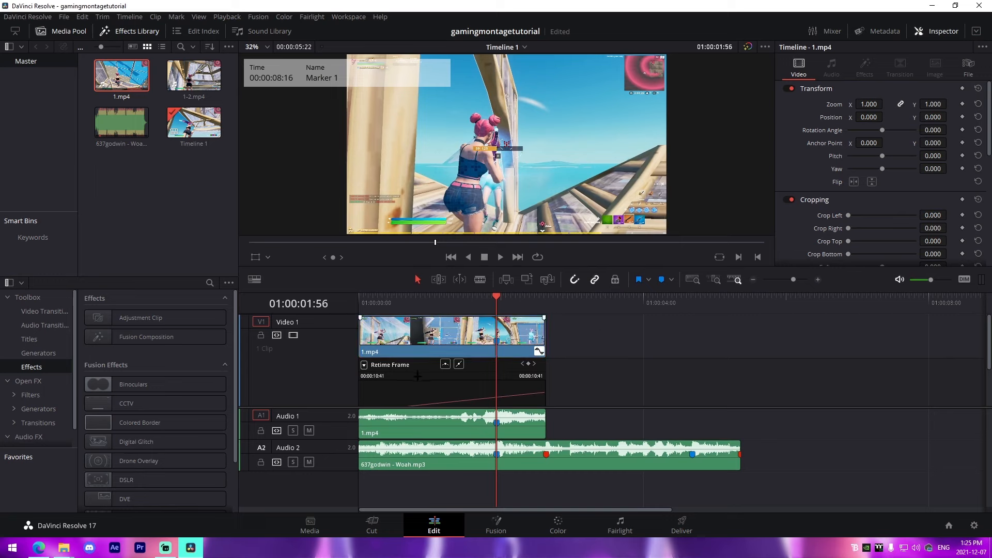
left_click(364, 365)
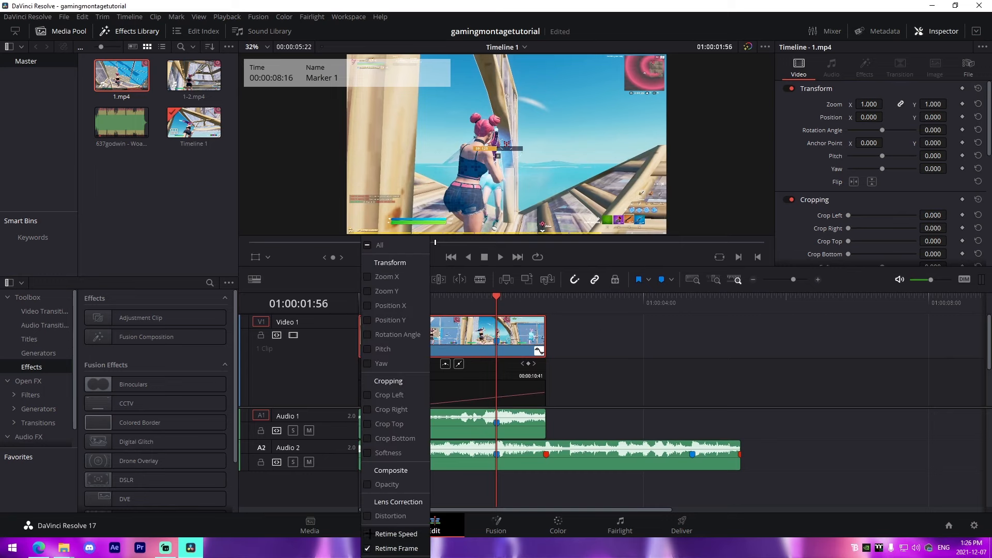
left_click(602, 337)
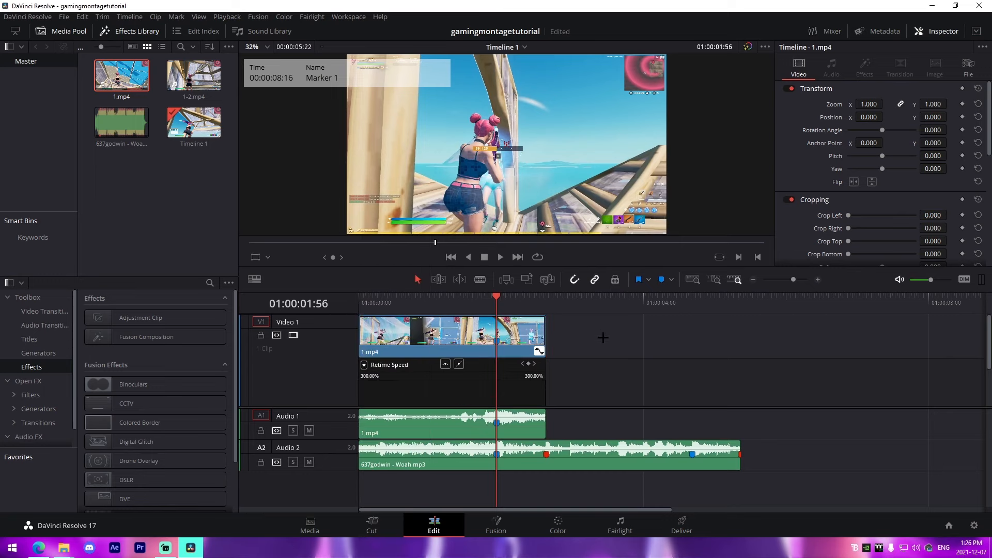
Add Retime Speed keyframes to 1.mp4 at 01:00:01:56 and seven frames earlier at 01:00:01:49
scroll(594, 379, "up", 3)
scroll(591, 381, "down", 2)
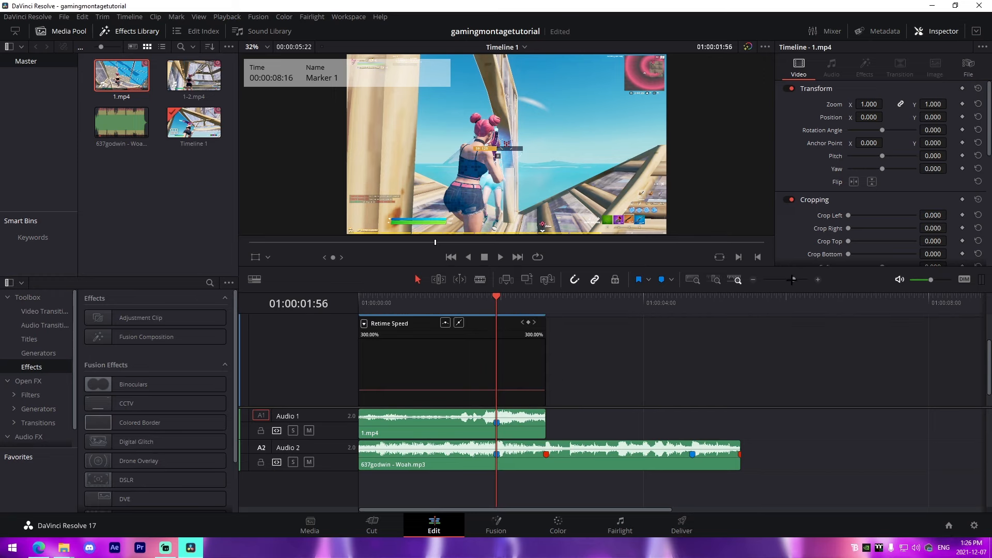
left_click_drag(792, 279, 796, 279)
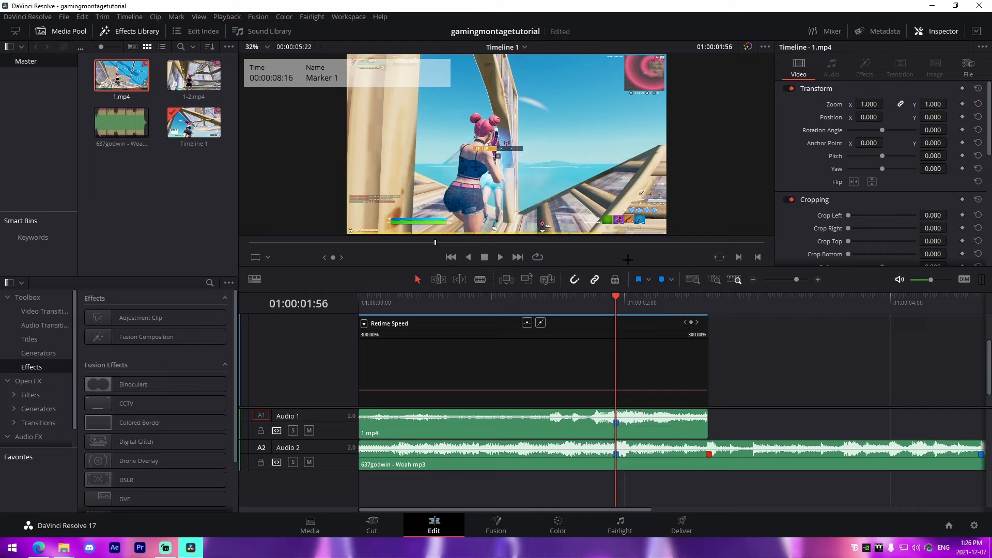
left_click(691, 323)
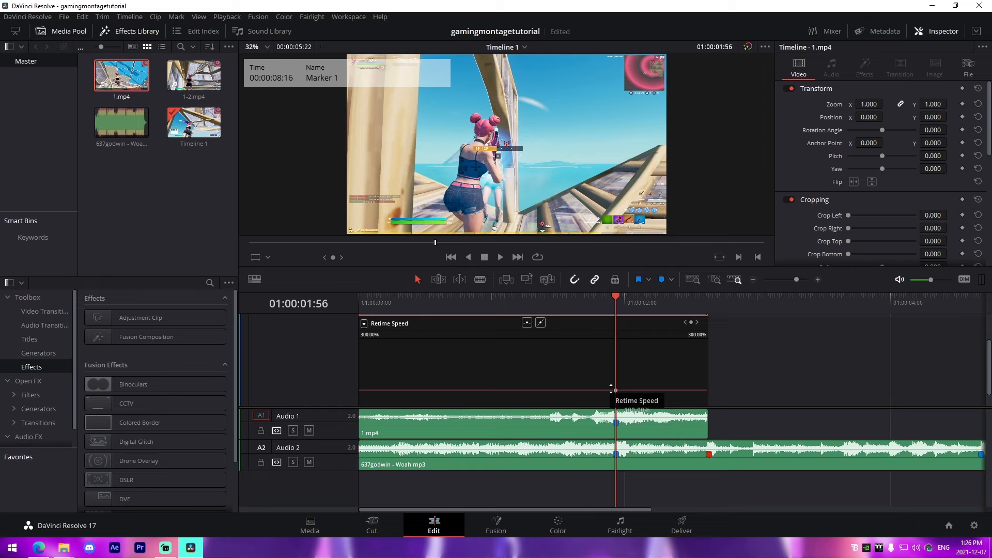
key("Left")
key("Left")
key("Left")
key("Left")
key("Left")
key("Left")
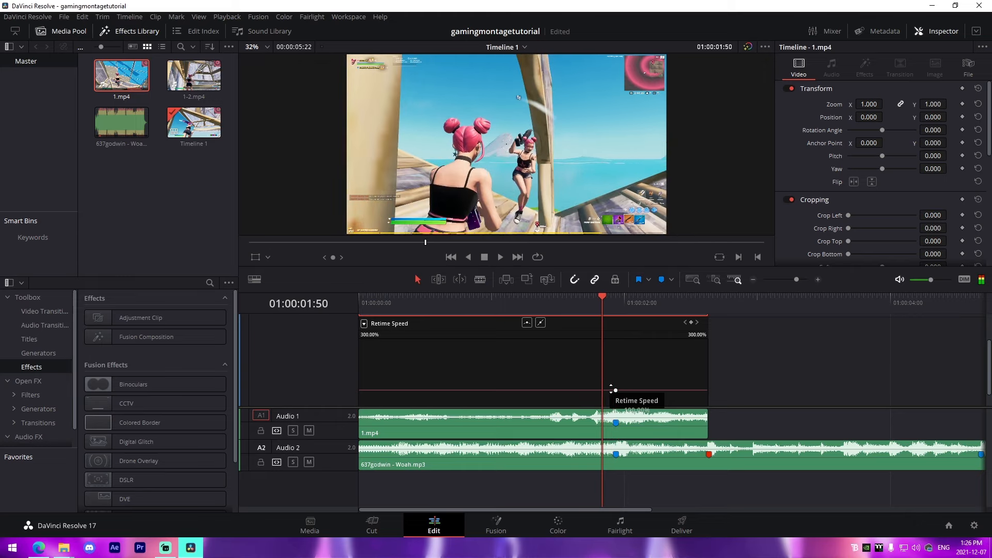
key("Left")
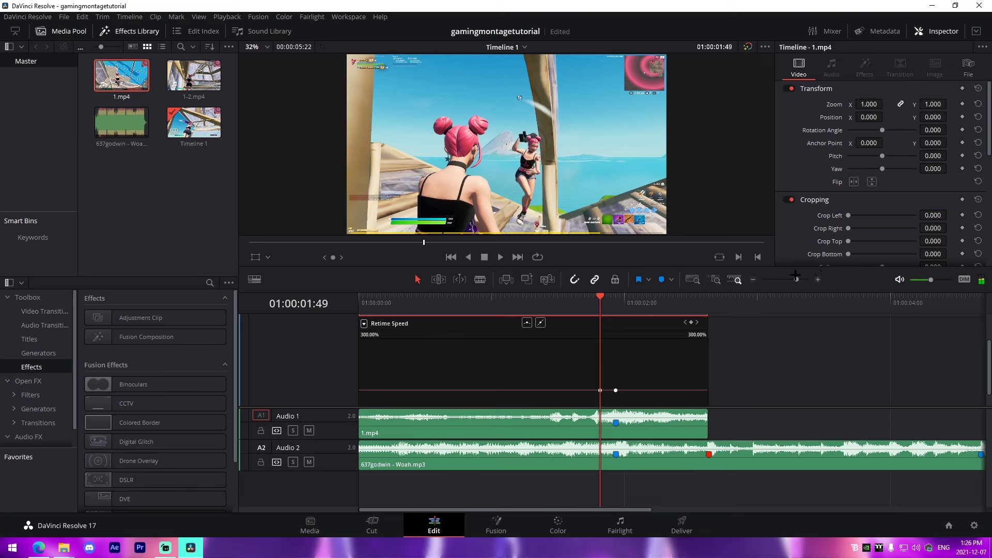
Raise the retime speed between the two keyframes, add a keyframe at 01:00:01:52, and lower the speed right after the raised section
left_click_drag(795, 275, 799, 279)
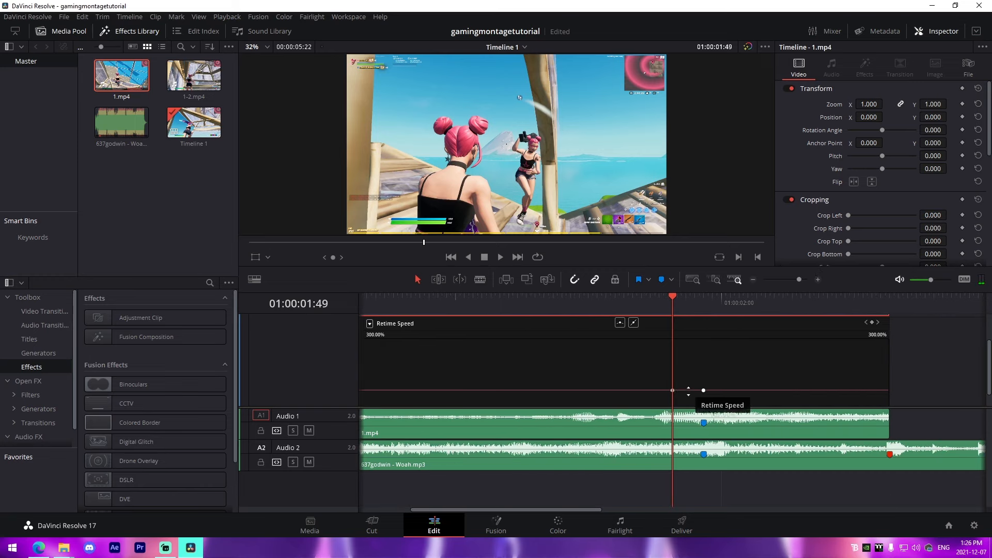
left_click_drag(688, 390, 681, 364)
key("Right")
key("Right")
key("Right")
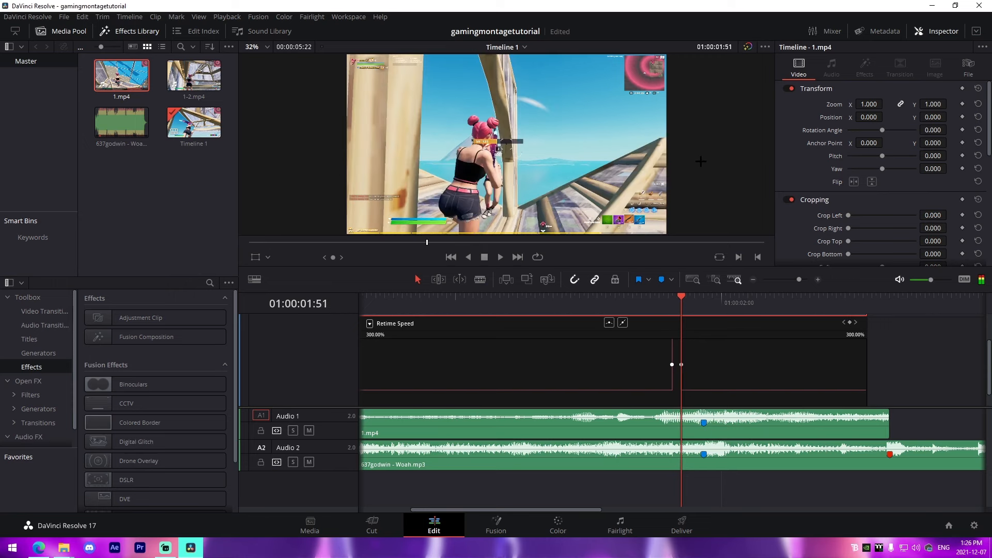
left_click(815, 281)
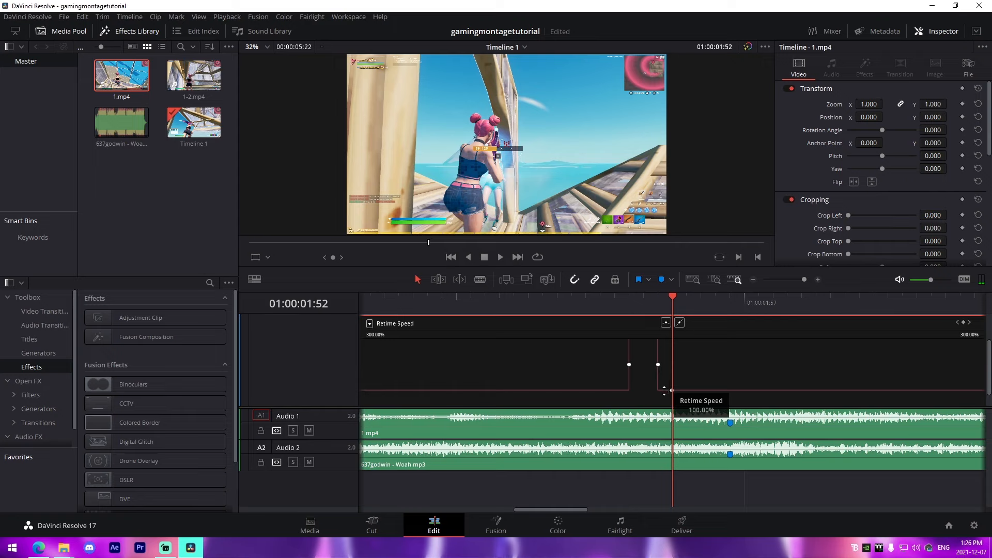
left_click_drag(664, 390, 701, 433)
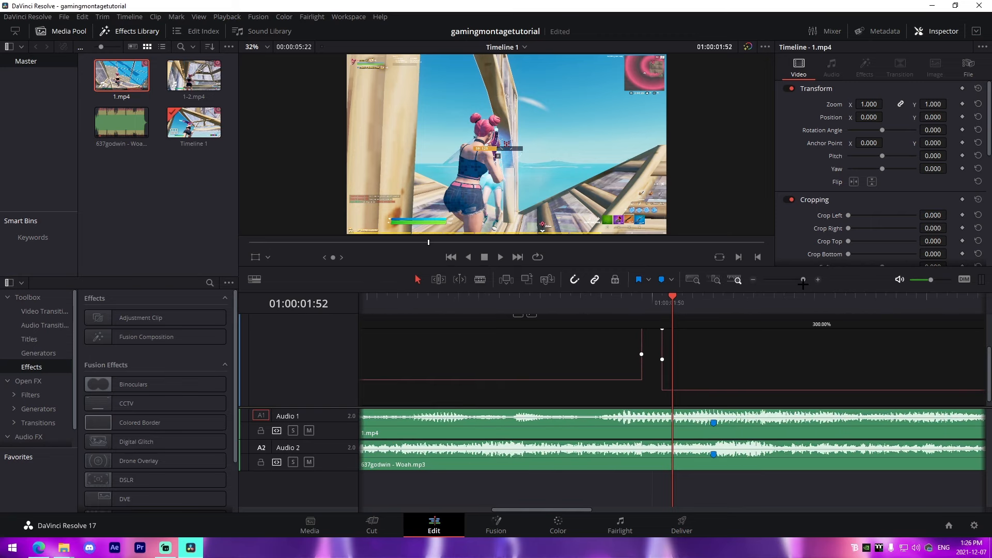
Turn the first speed keyframe into a smooth curve and lengthen its handle for a gradual ramp up
scroll(615, 379, "up", 2)
left_click(518, 345)
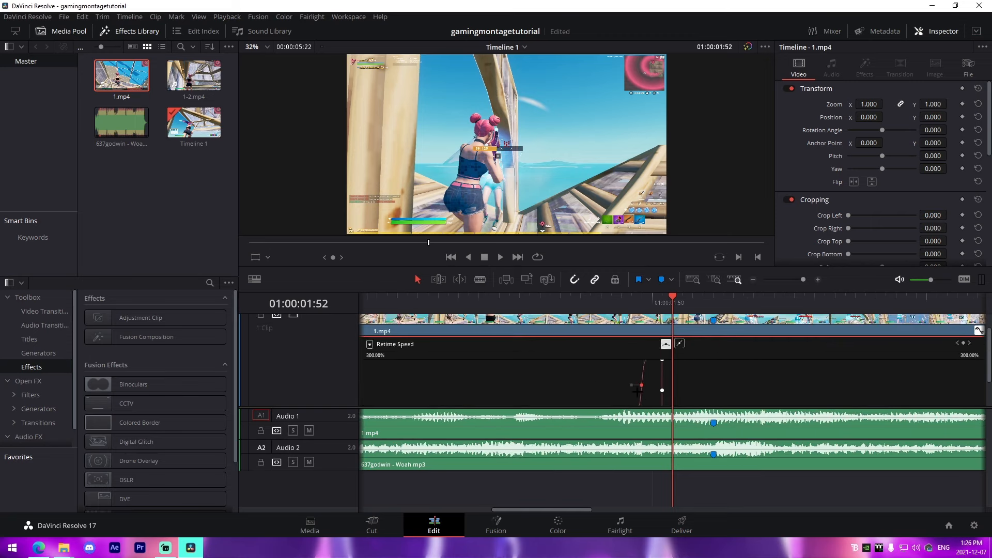
left_click_drag(634, 384, 495, 381)
Turn the second speed keyframe into a smooth curve and move the playhead to the blue marker at 01:00:01:56
scroll(662, 373, "down", 2)
left_click(661, 351)
scroll(671, 355, "up", 2)
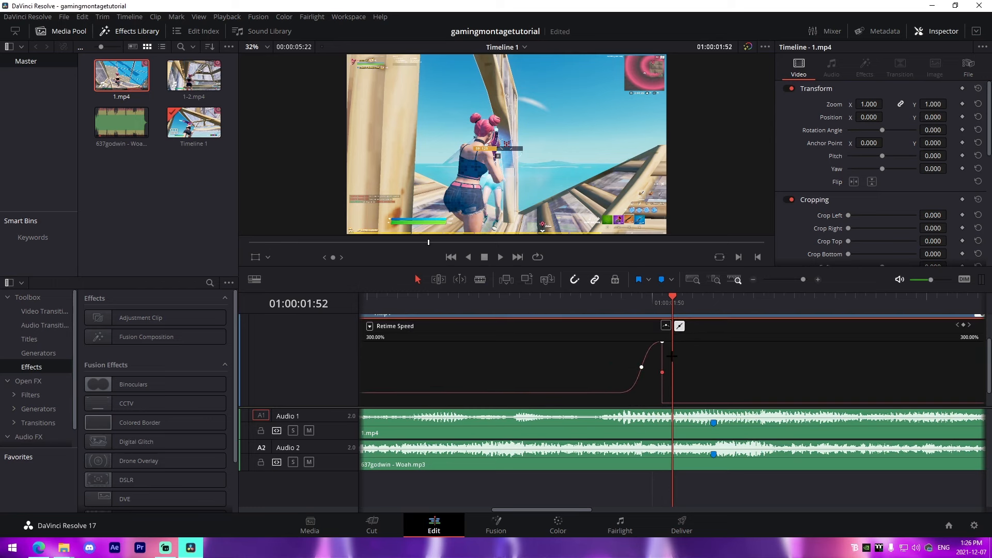
left_click(665, 325)
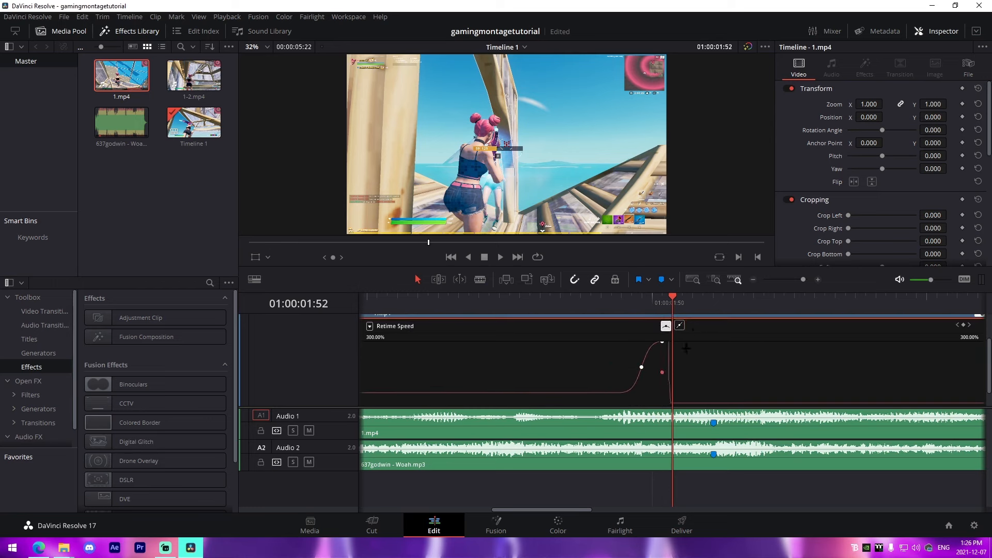
left_click(714, 308)
scroll(738, 377, "up", 3)
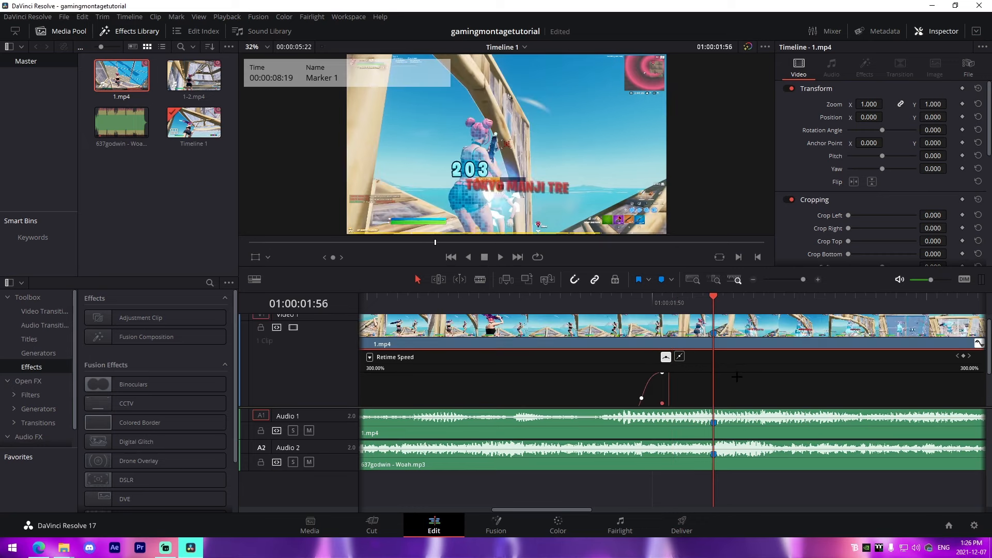
Shift 1.mp4 later so its speed drop lines up with the song's first blue marker, and play back from 01:00:01:41
left_click_drag(728, 329, 769, 336)
scroll(769, 341, "down", 3)
left_click(562, 302)
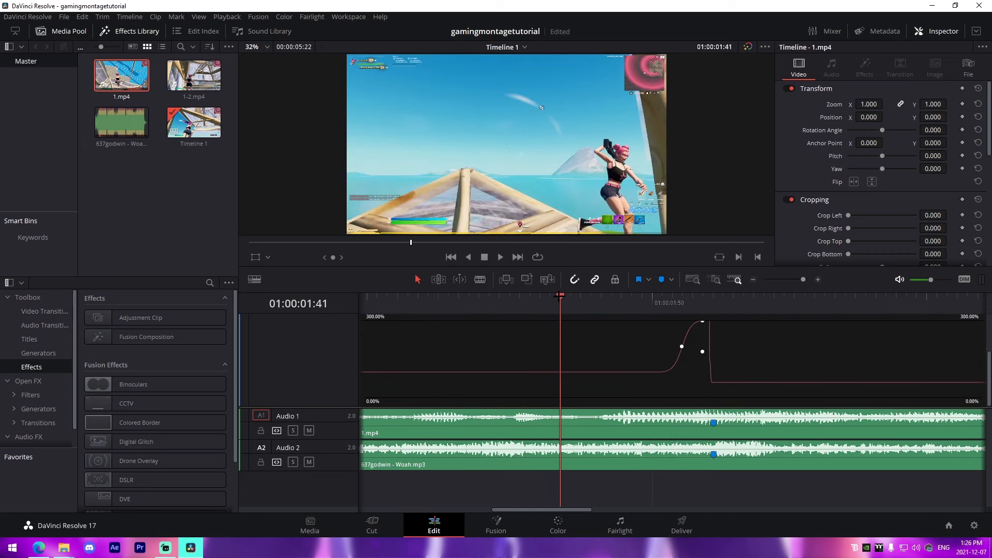
key("space")
key("space")
Trim the end of 1.mp4 to the red marker and extend its start back to the beginning of the timeline
left_click_drag(803, 279, 795, 280)
scroll(749, 368, "up", 2)
left_click_drag(666, 320, 622, 321)
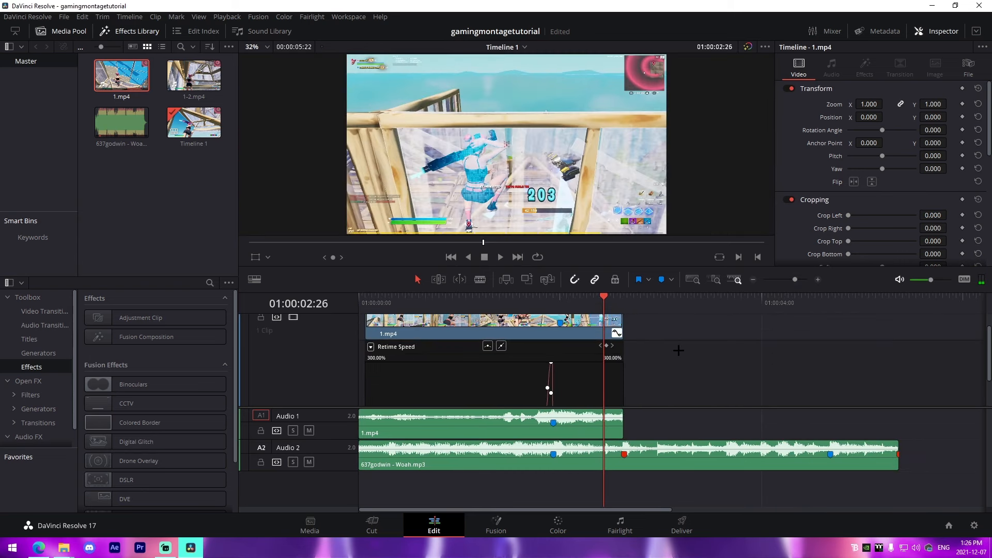
left_click_drag(366, 331, 358, 329)
Hide the retime curve of 1.mp4 and play back the synced section against the song
right_click(434, 323)
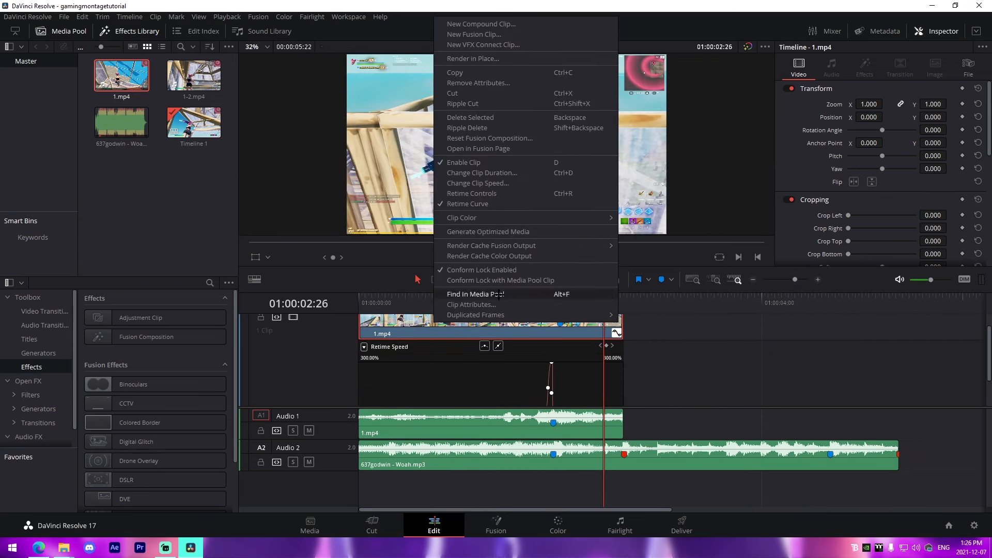
left_click(683, 382)
left_click(617, 333)
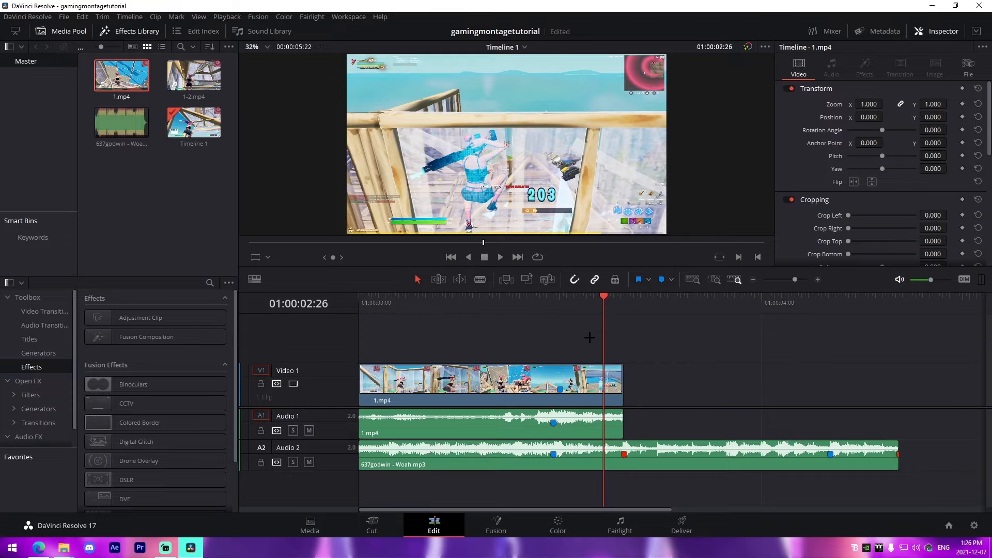
left_click(477, 303)
key("space")
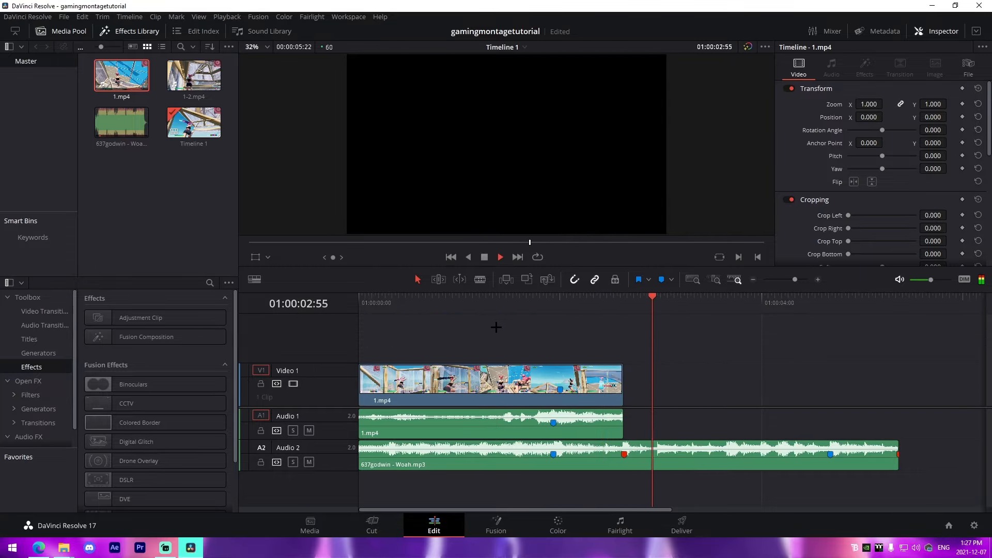
left_click(490, 320)
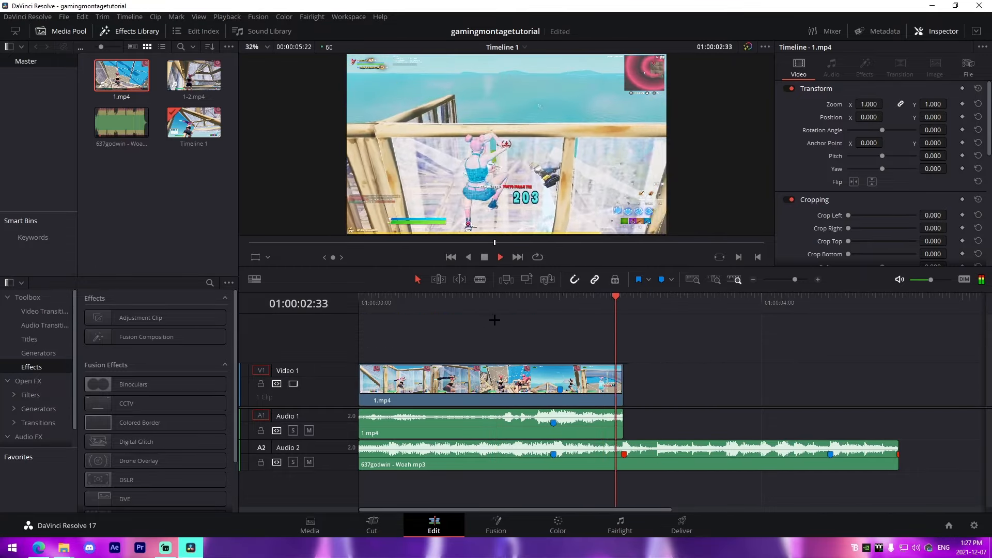
left_click(495, 319)
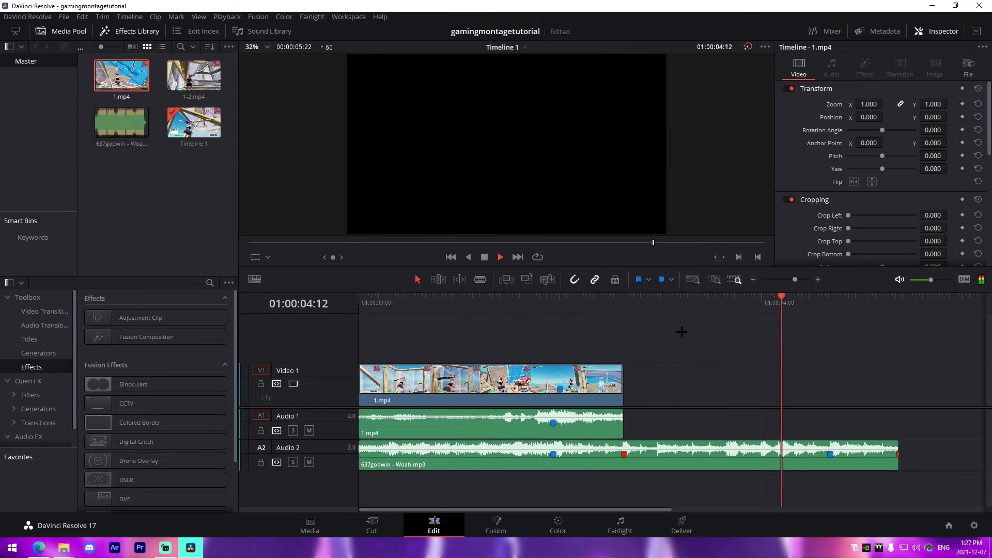
key("space")
Add 1-2.mp4 to Video 1 after 1.mp4, trim off its opening part and move it closer to 1.mp4
left_click_drag(200, 79, 718, 380)
left_click(788, 279)
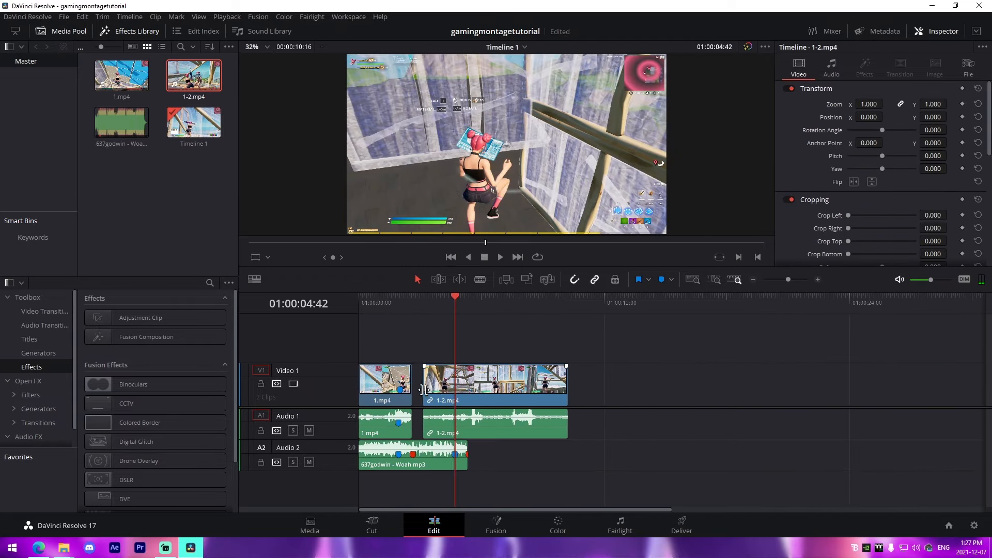
left_click_drag(424, 390, 501, 388)
left_click_drag(517, 384, 445, 383)
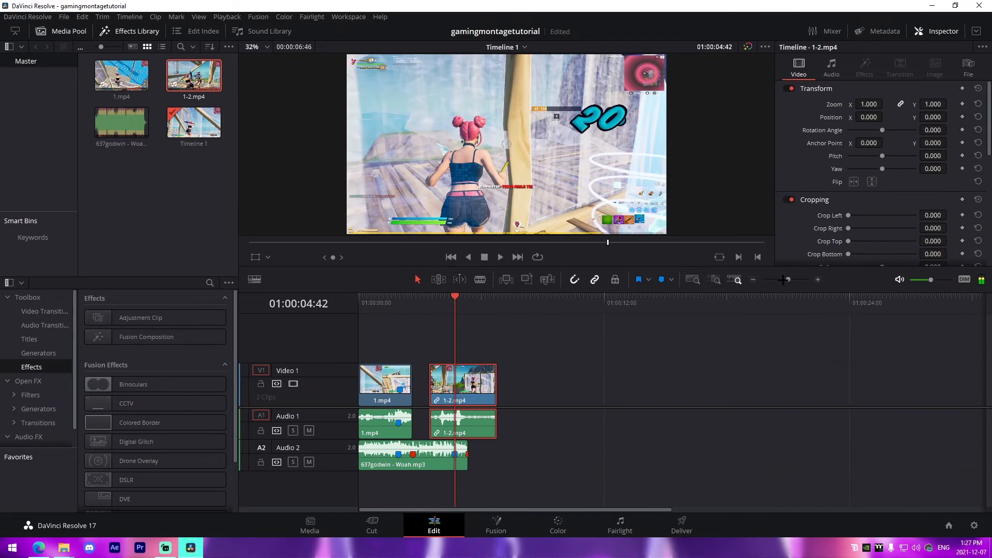
Align the hit in 1-2.mp4 with the second blue song marker and extend the clip's start back to the end of 1.mp4
left_click_drag(784, 280, 796, 279)
left_click_drag(689, 394, 787, 398)
left_click_drag(609, 385, 398, 385)
Split 1-2.mp4 at the end of the song at 01:00:05:22 and delete the excess part
key("b")
left_click(764, 395)
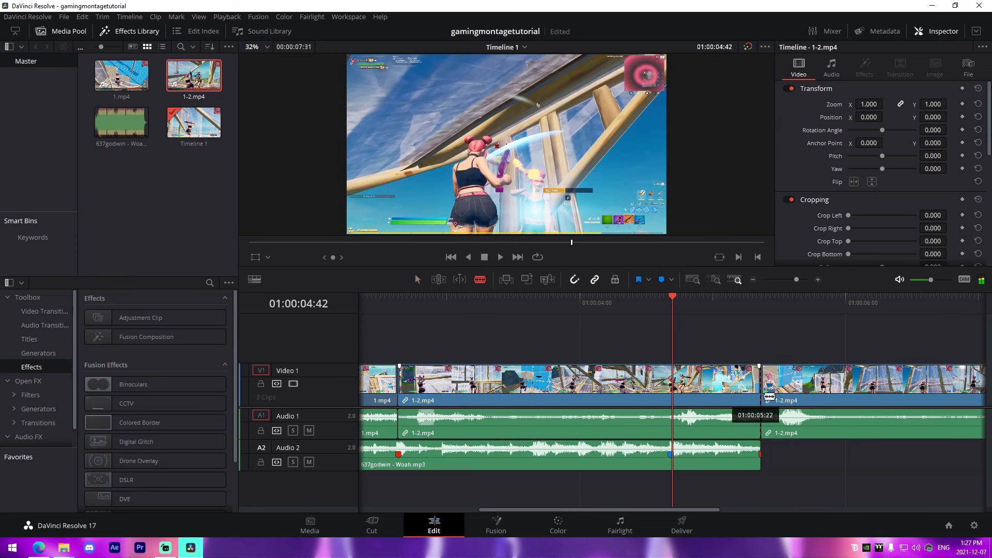
key("a")
left_click(793, 389)
key("Delete")
Unlink the audio of 1-2.mp4 from its video
right_click(702, 384)
left_click(723, 376)
left_click(872, 403)
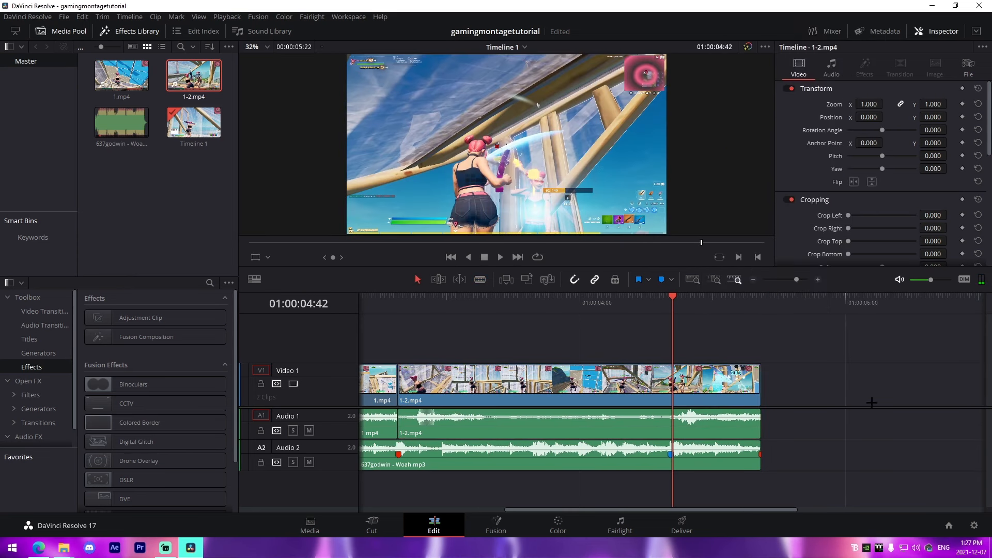
Show the retime curve of 1-2.mp4 with only Retime Speed enabled and Retime Frame disabled
right_click(696, 390)
left_click(744, 255)
left_click(405, 369)
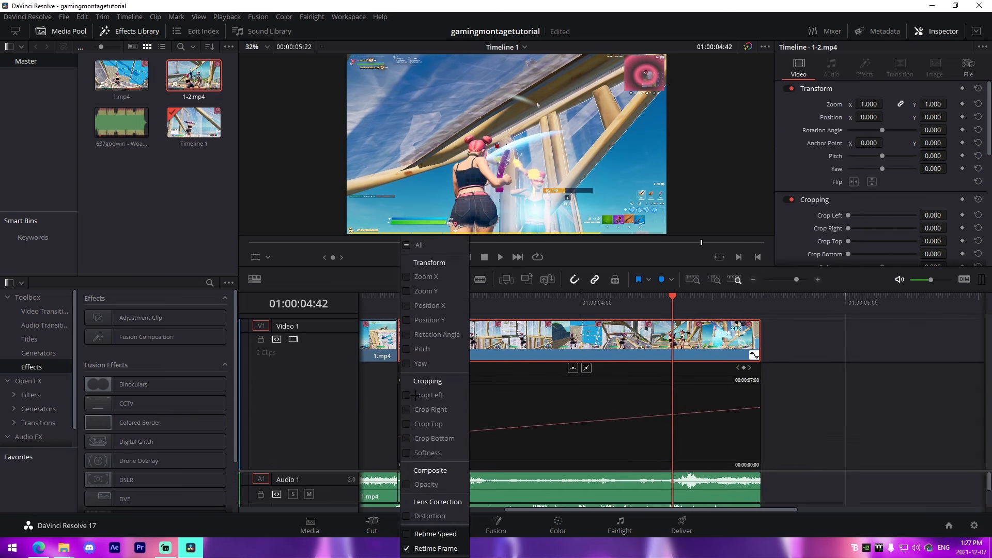
left_click(411, 534)
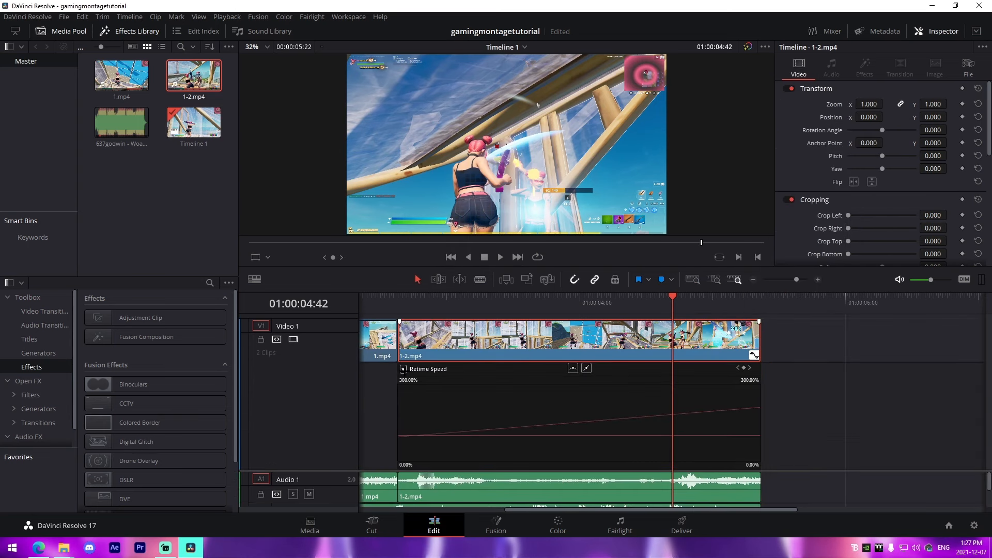
left_click(403, 369)
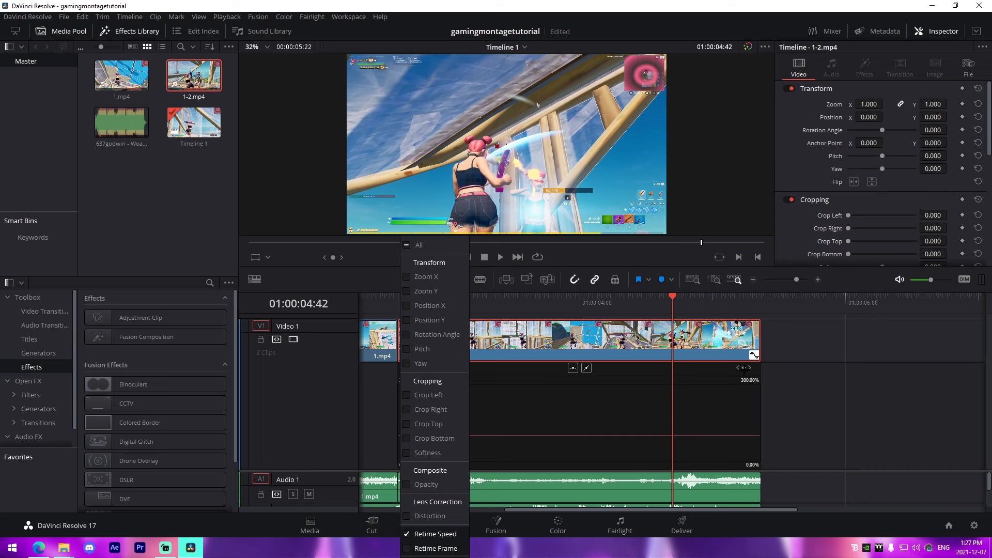
Add Retime Speed keyframes to 1-2.mp4 at 01:00:04:42 and seven frames earlier at 01:00:04:35
left_click(744, 368)
key("Left")
key("Left")
key("Left")
key("Left")
key("Left")
key("Left")
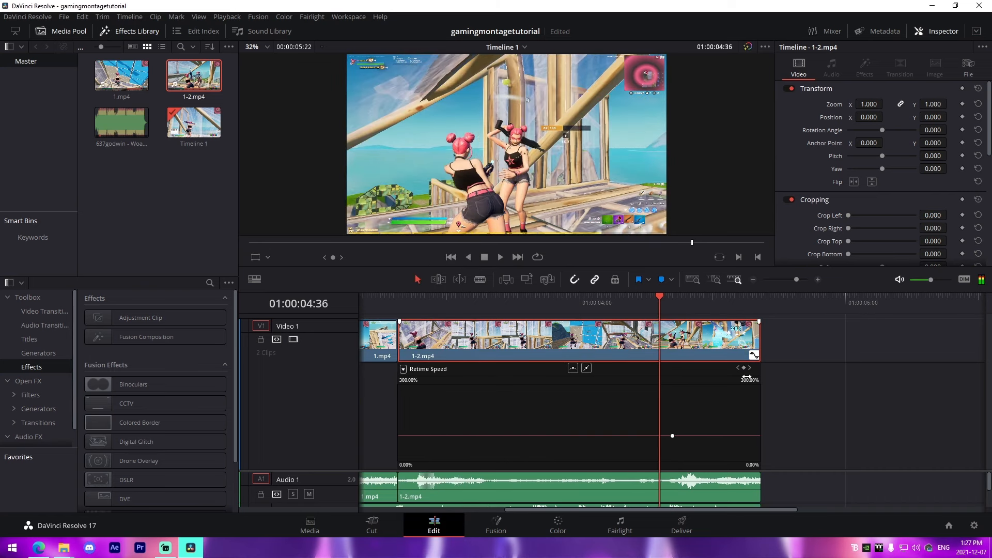
key("Left")
Raise the retime speed of 1-2.mp4 between the two keyframes and lower the speed right after the raised section
left_click_drag(673, 436, 659, 408)
key("Right")
key("Right")
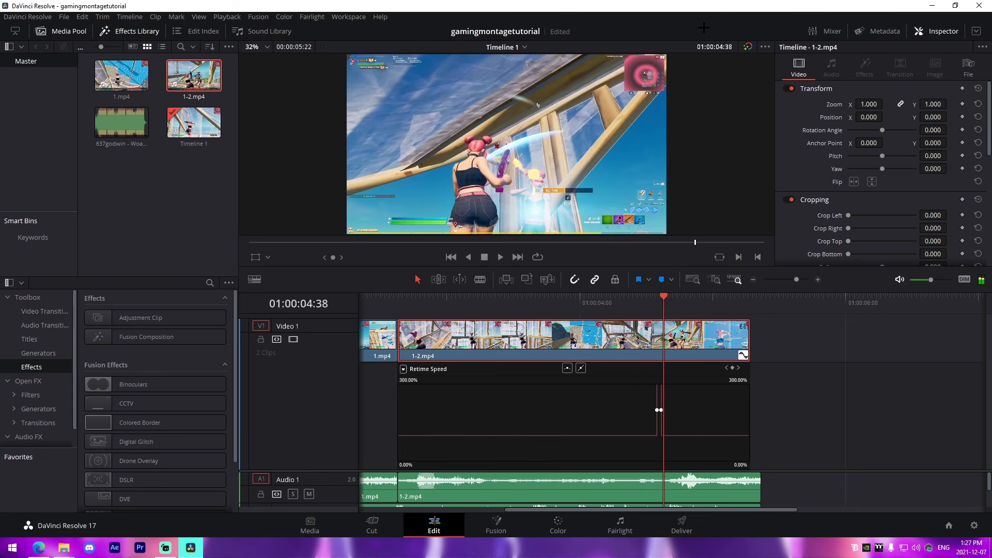
left_click_drag(798, 279, 807, 279)
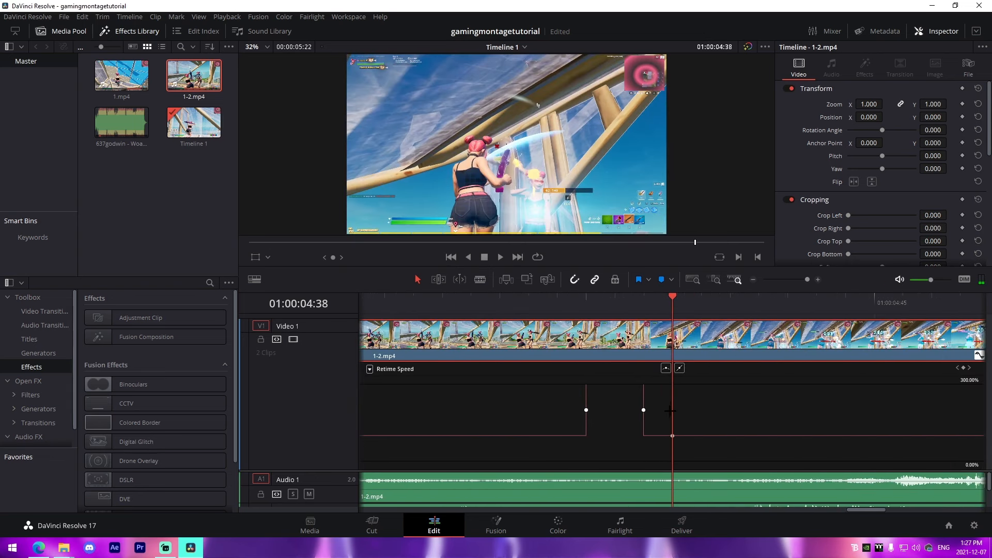
left_click_drag(651, 394, 646, 372)
left_click_drag(707, 440, 708, 485)
Place the playhead on the blue marker at 01:00:04:41 and turn the first speed keyframe of 1-2.mp4 into a smooth curve
scroll(769, 483, "down", 1)
scroll(770, 483, "down", 1)
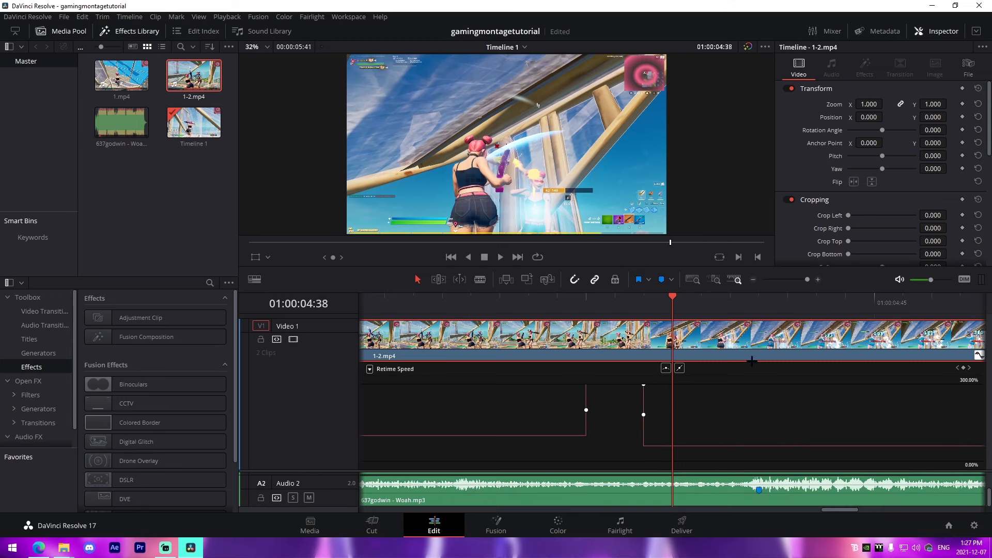
left_click(757, 306)
left_click_drag(593, 412, 564, 412)
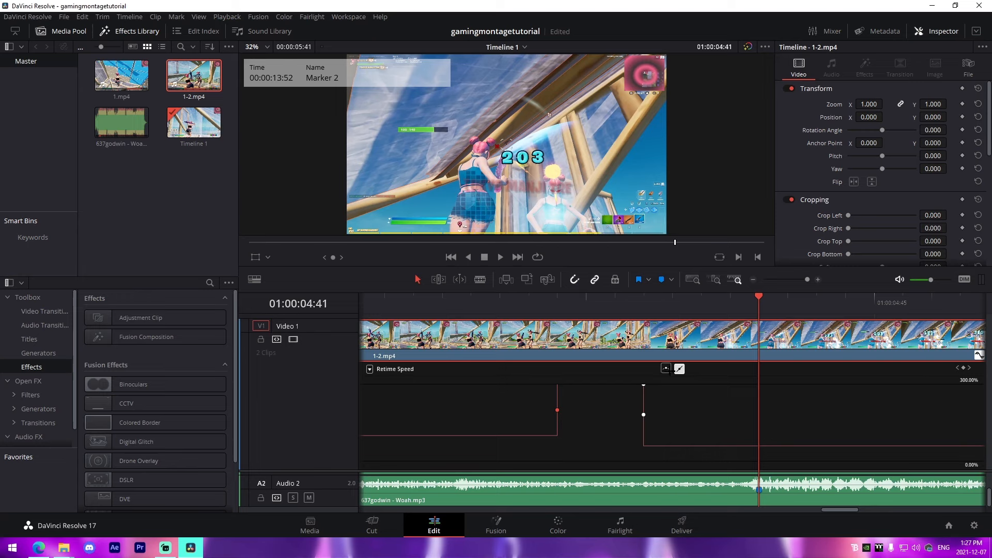
left_click(665, 368)
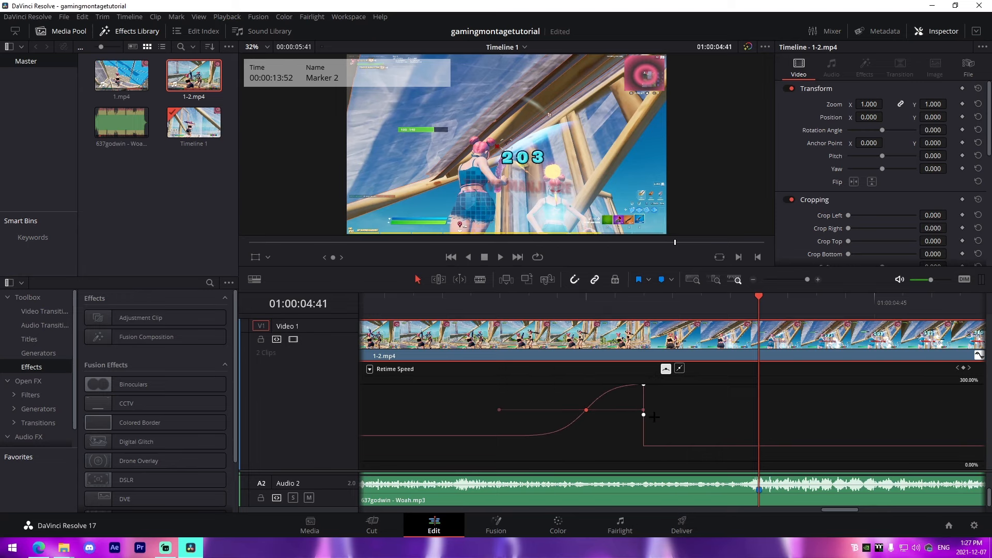
left_click(650, 417)
key("ctrl+z")
left_click(665, 369)
Shift 1-2.mp4 later so its speed drop meets the blue marker, and adjust its start to the end of 1.mp4
left_click_drag(739, 328, 776, 339)
scroll(825, 327, "down", 6)
scroll(676, 387, "left", 3)
left_click_drag(487, 352, 478, 351)
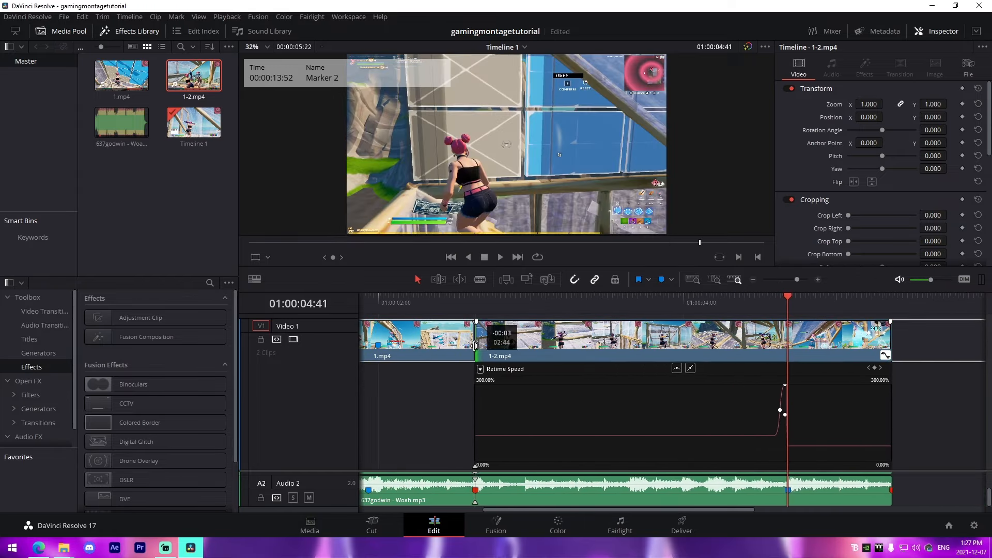
Play back 1-2.mp4 repeatedly to check how its speed ramp hits the blue marker
key("Up")
key("space")
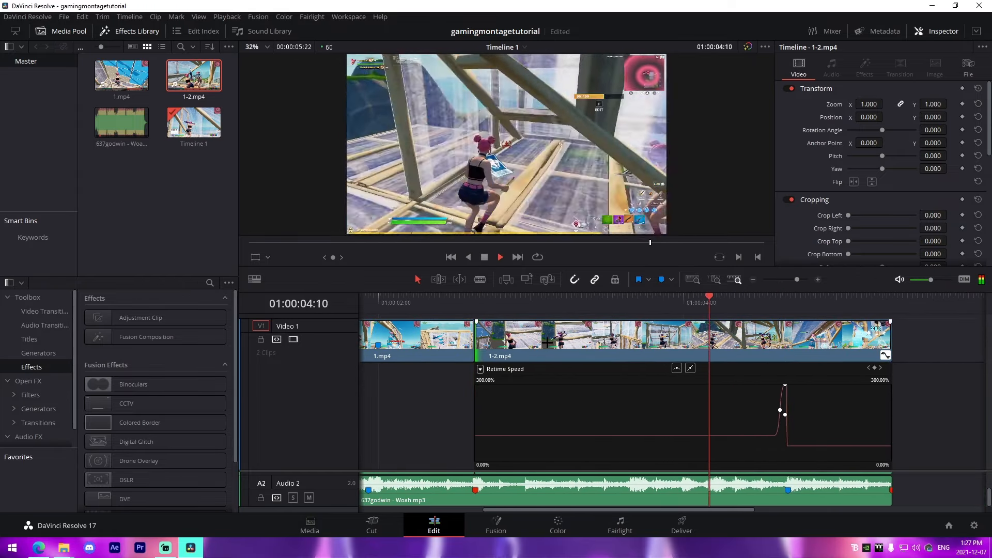
left_click(742, 313)
key("space")
left_click(737, 304)
key("space")
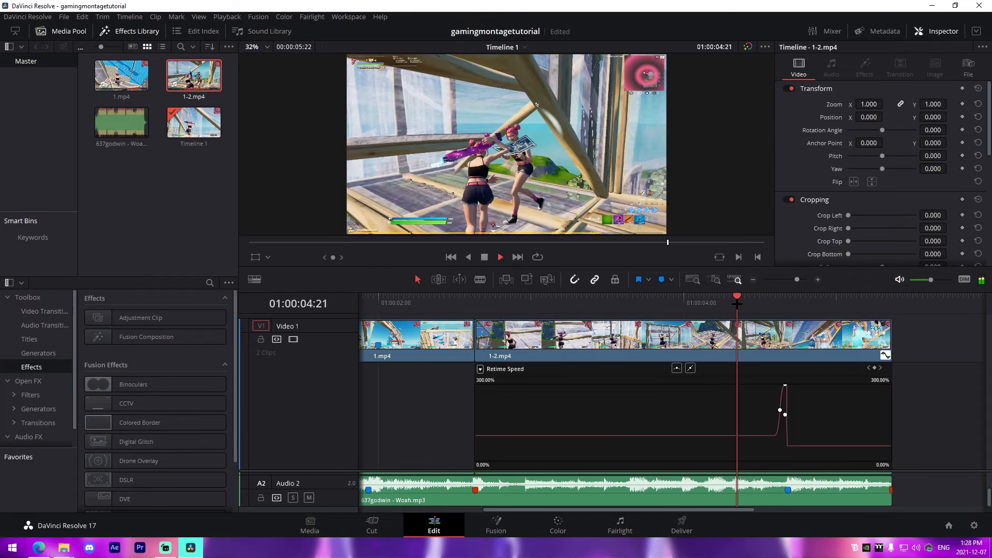
left_click(709, 304)
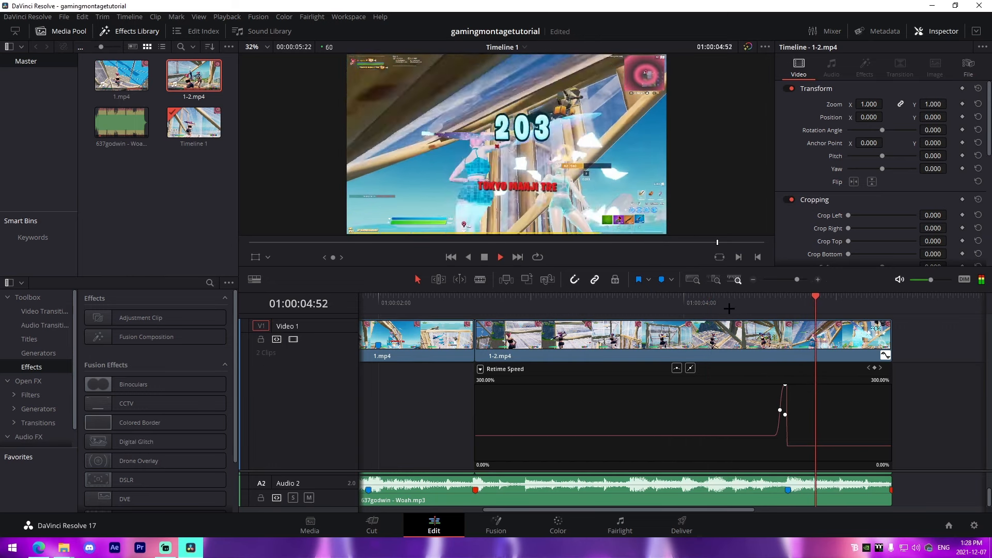
key("space")
Hide the retime curve of 1-2.mp4 and enlarge the timeline area
right_click(758, 330)
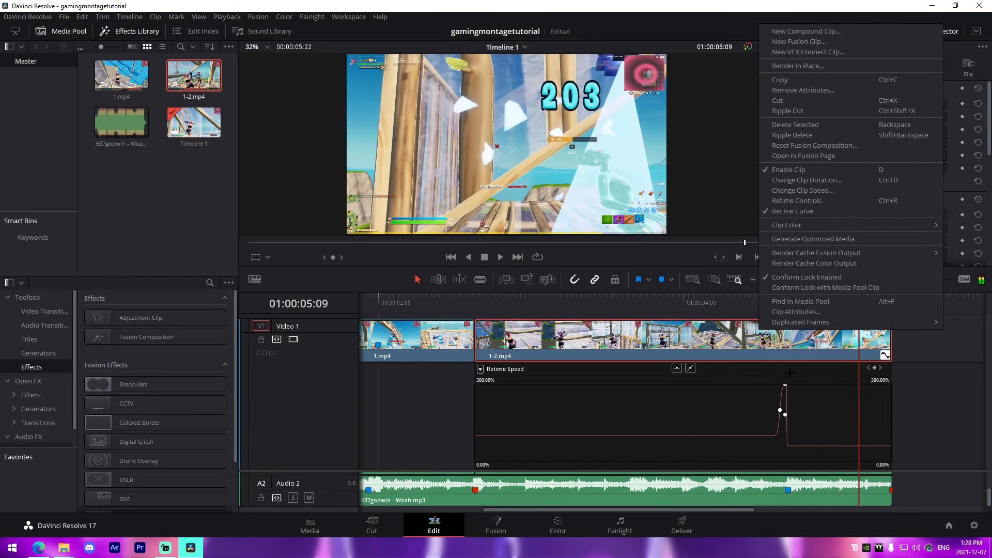
left_click(932, 466)
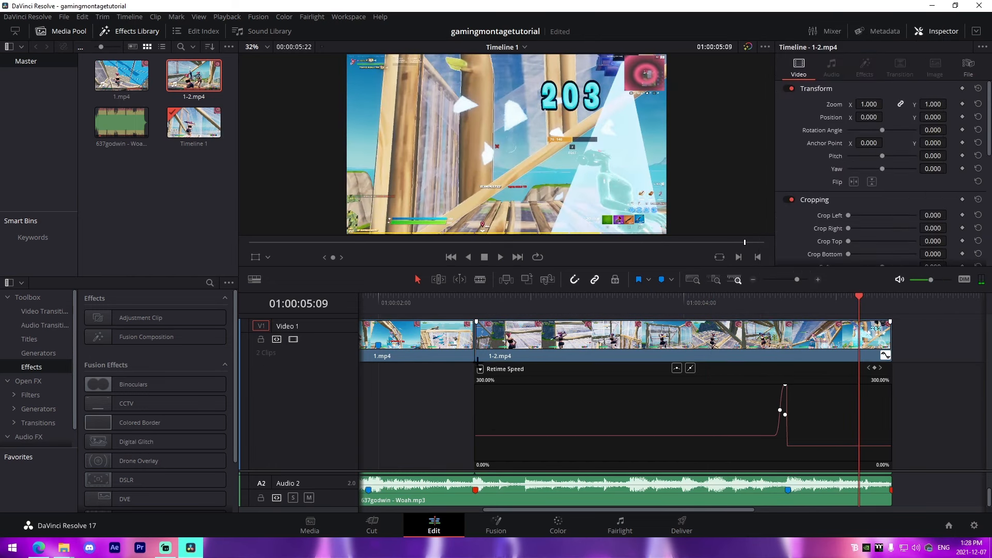
right_click(510, 331)
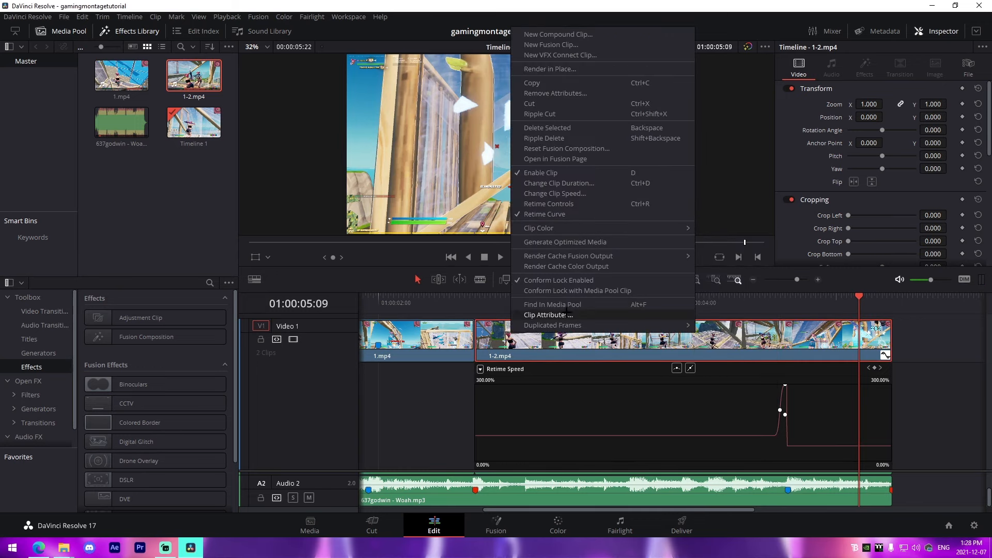
left_click(548, 215)
scroll(898, 487, "up", 1)
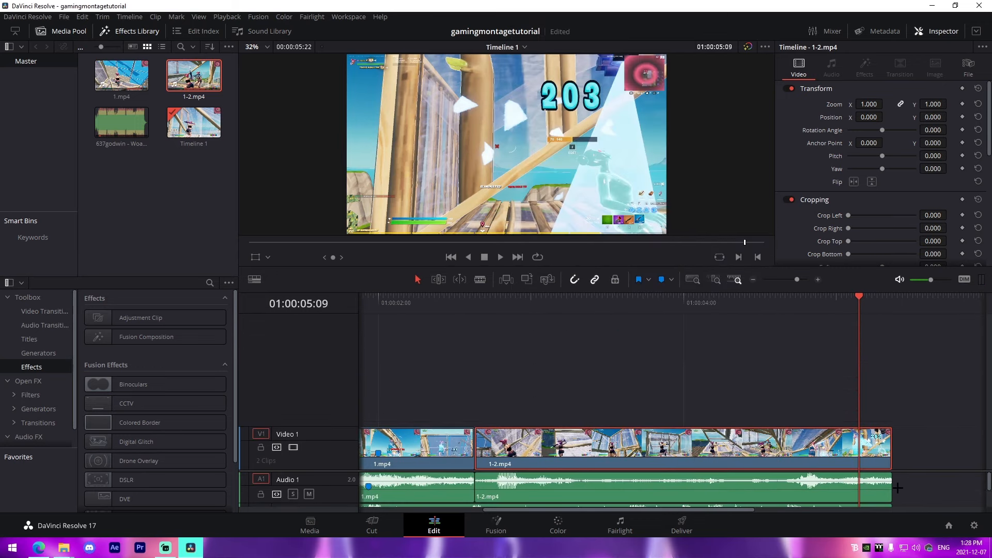
left_click_drag(635, 270, 635, 213)
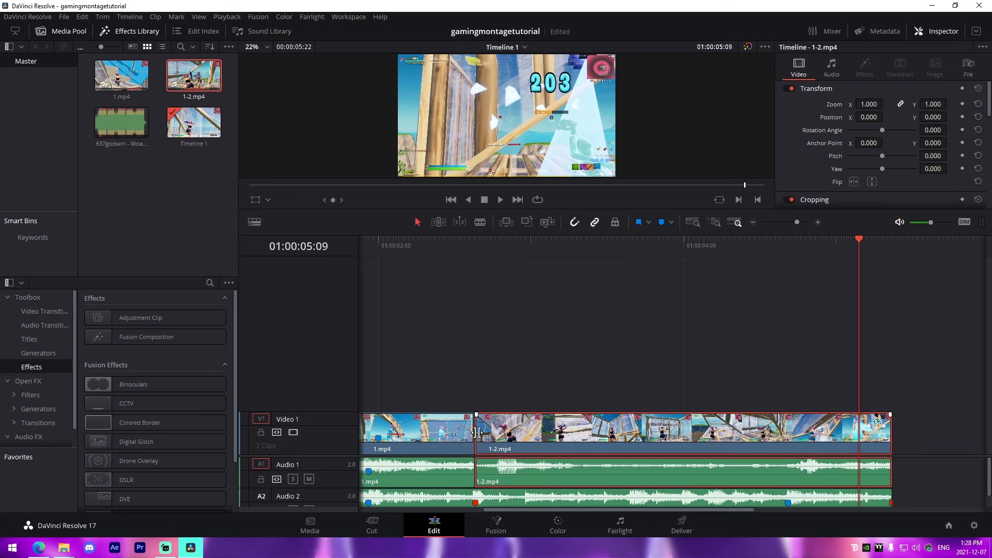
Trim the start of 1-2.mp4 and shift the clip slightly earlier so the hit lands on the blue marker at 01:00:04:41
left_click_drag(476, 433, 539, 438)
left_click(806, 435)
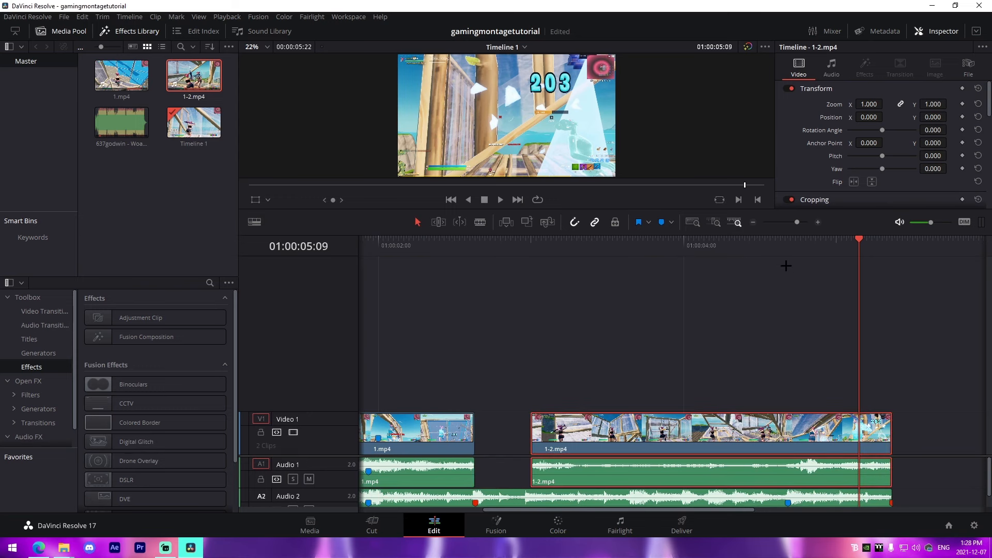
left_click(788, 250)
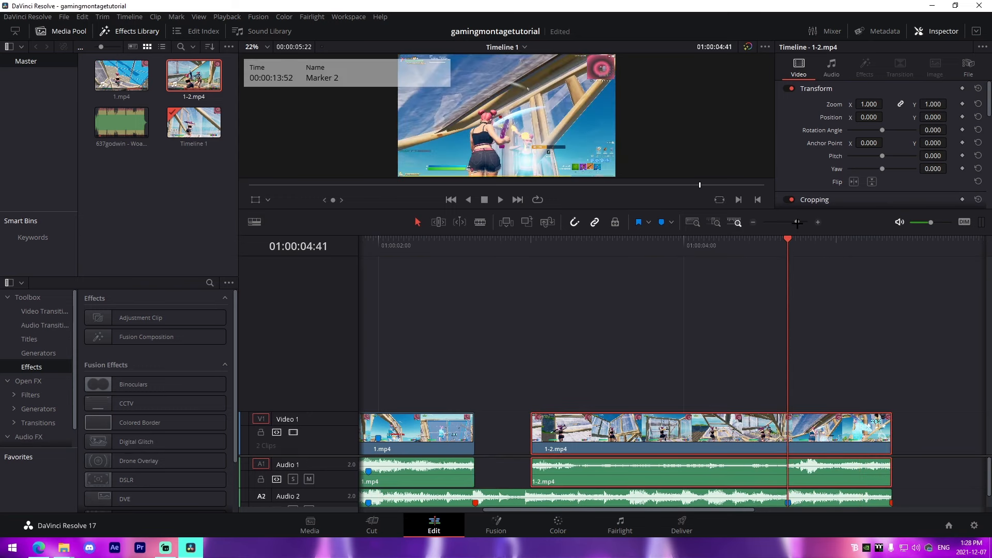
left_click_drag(797, 223, 804, 223)
left_click_drag(711, 432, 665, 432)
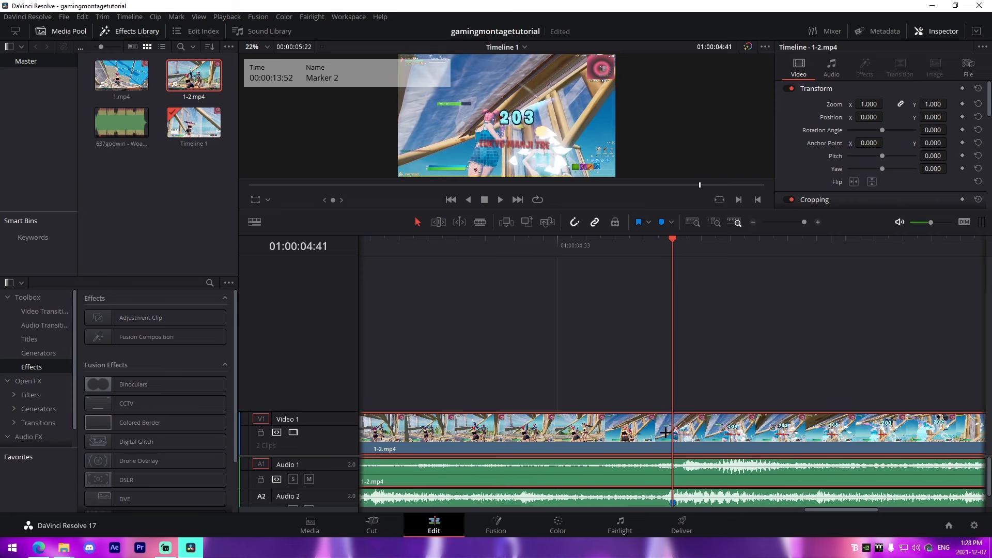
key("ctrl+minus")
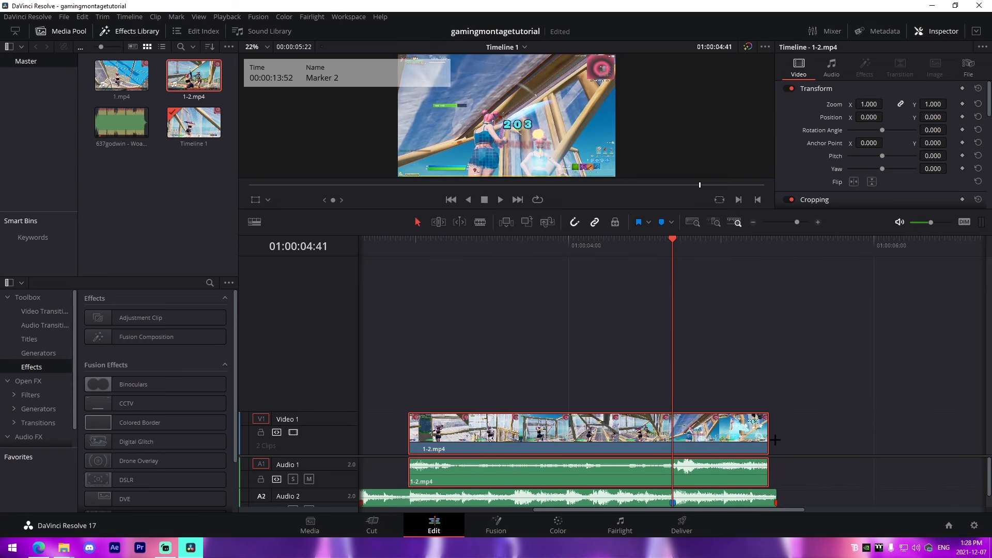
Extend 1-2.mp4 to the song's end and its video and audio starts back to 1.mp4, and play it back
left_click_drag(769, 437, 778, 437)
scroll(672, 436, "left", 3)
left_click_drag(569, 439, 521, 440)
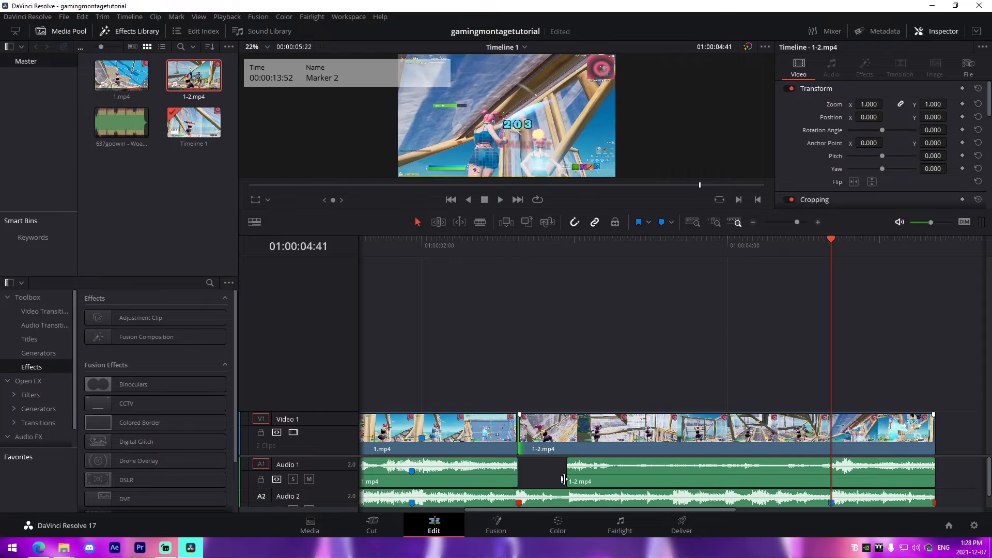
left_click_drag(566, 476, 529, 472)
left_click(520, 250)
key("space")
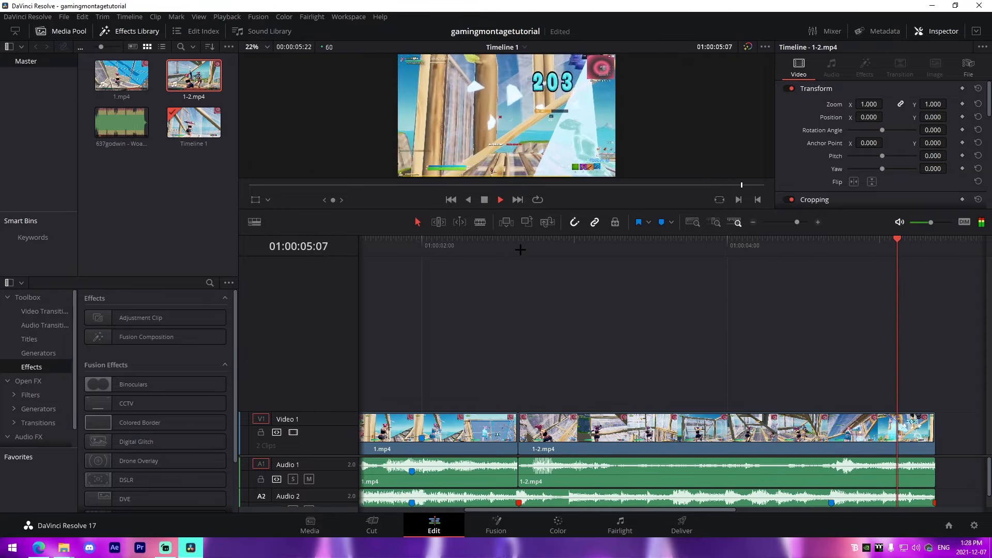
Add two adjustment clips on Video 2, spanning from each blue marker to the end of 1.mp4 and 1-2.mp4 respectively
left_click_drag(581, 206, 586, 293)
left_click(786, 305)
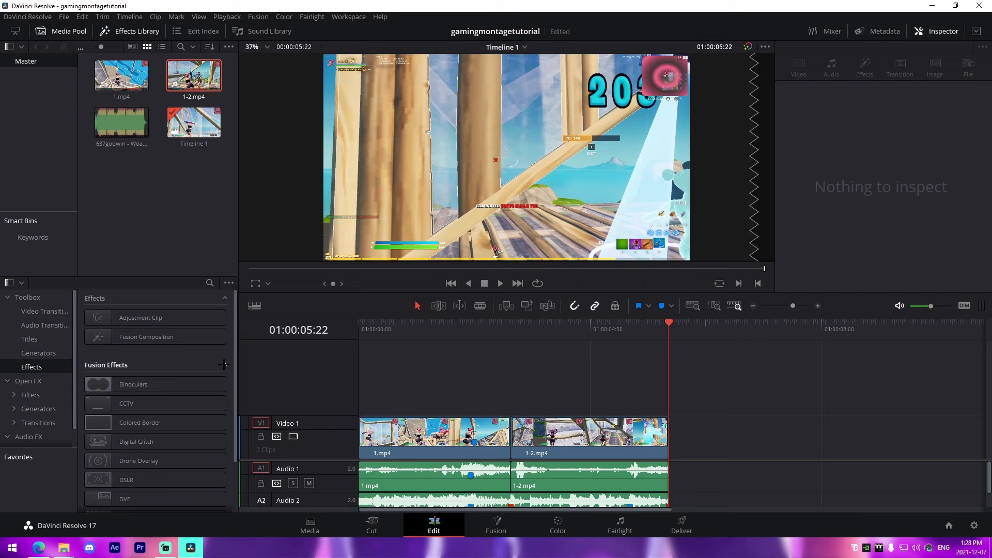
left_click(468, 323)
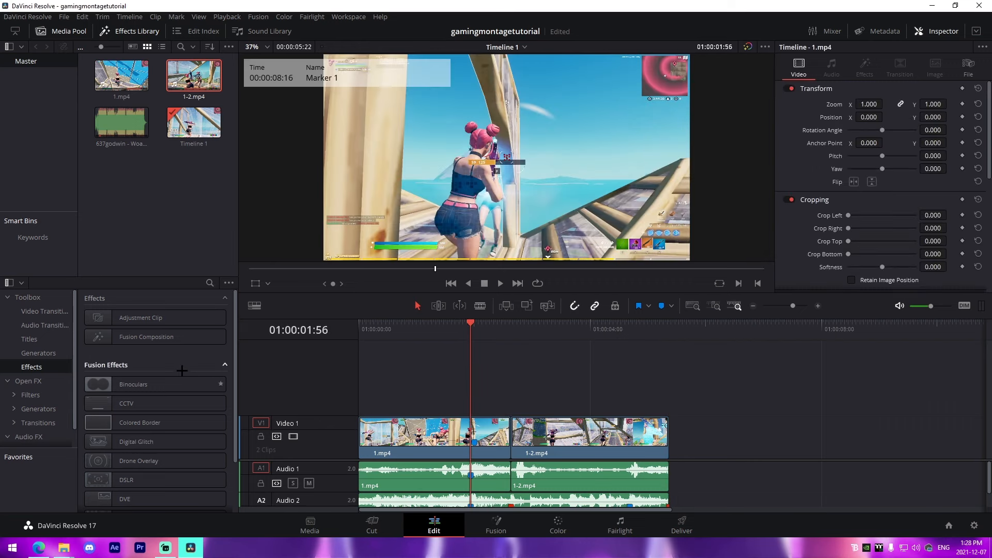
left_click_drag(140, 317, 471, 395)
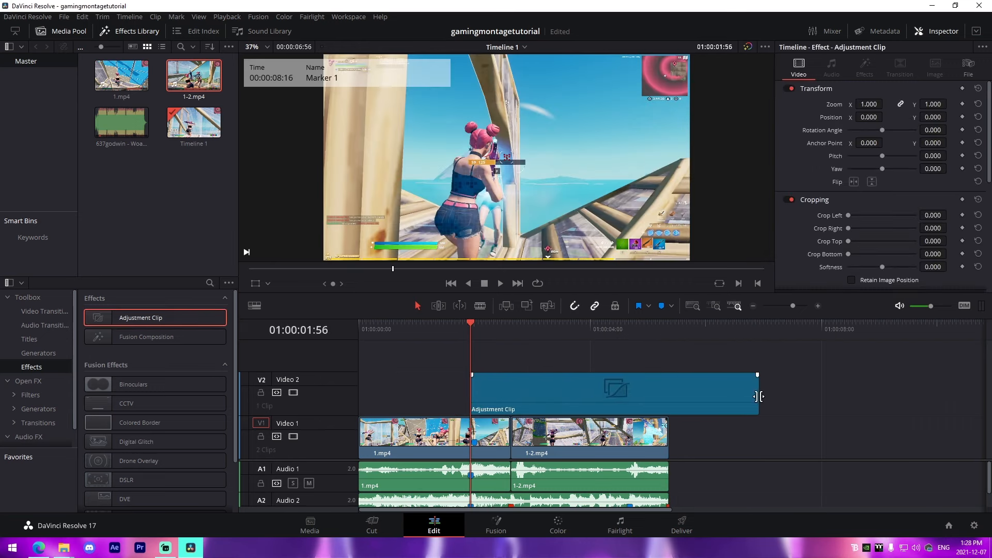
left_click_drag(758, 405, 510, 404)
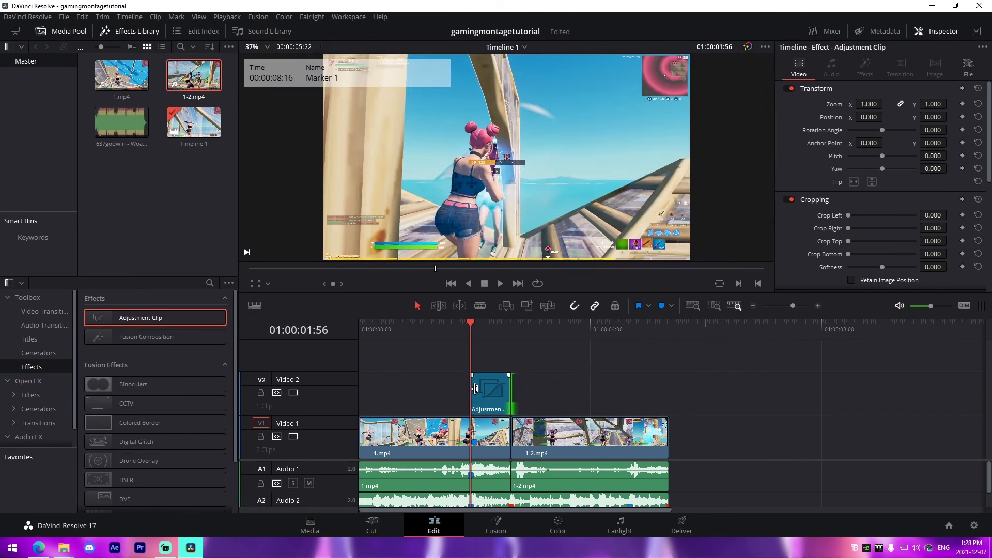
left_click_drag(208, 318, 779, 402)
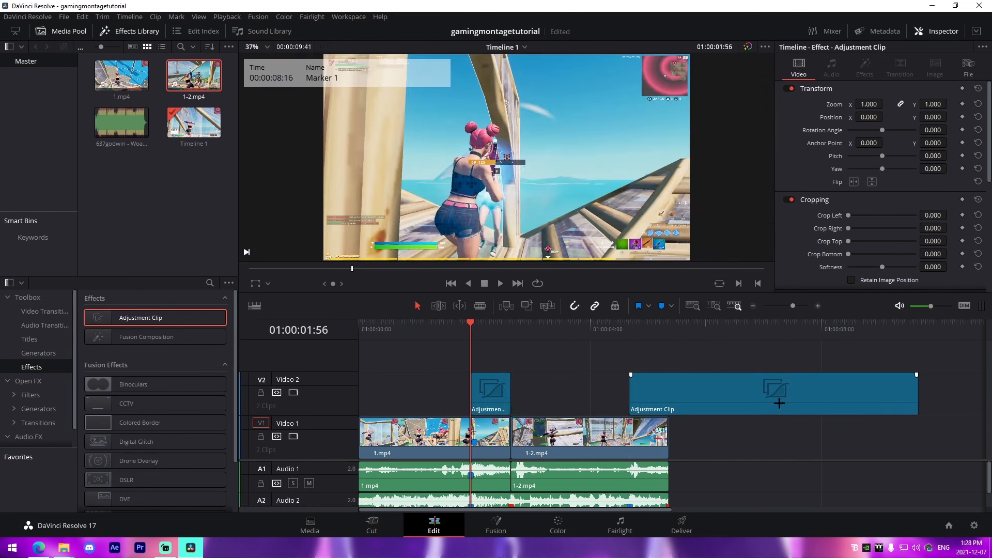
left_click_drag(915, 391, 668, 391)
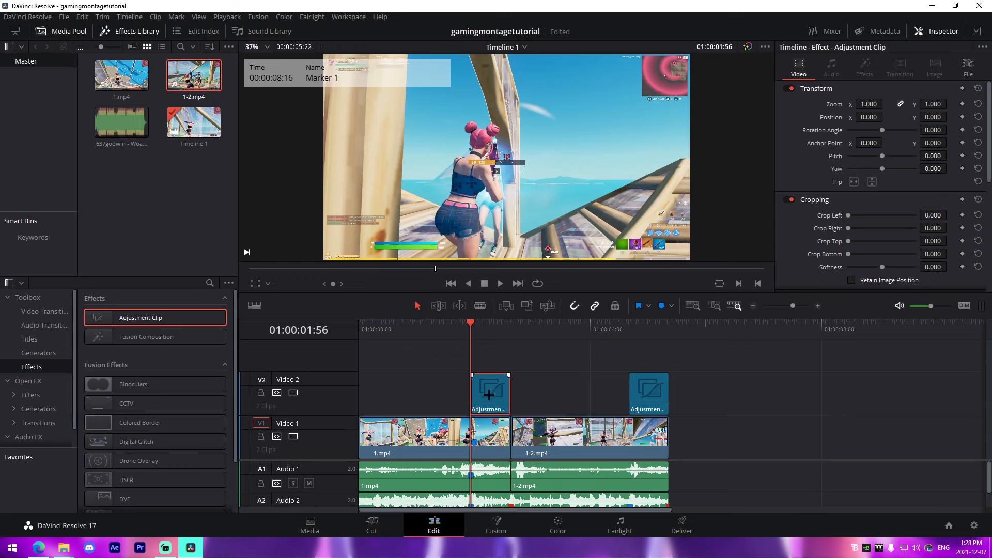
Open the first adjustment clip in Fusion and import the JoshyyCleanImpactDistortRGB.setting preset from the IMPACTS folder into its node graph
left_click(496, 525)
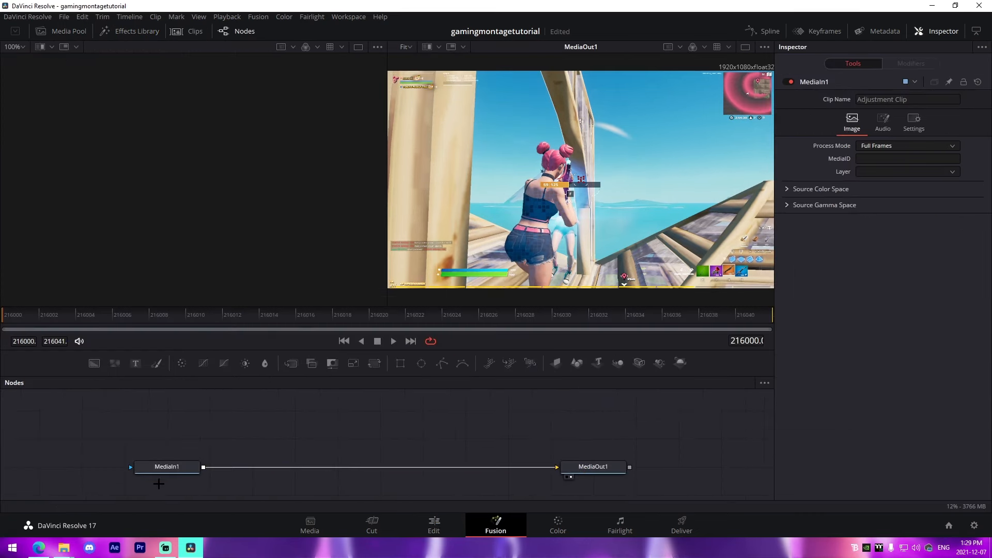
mouse_move(59, 551)
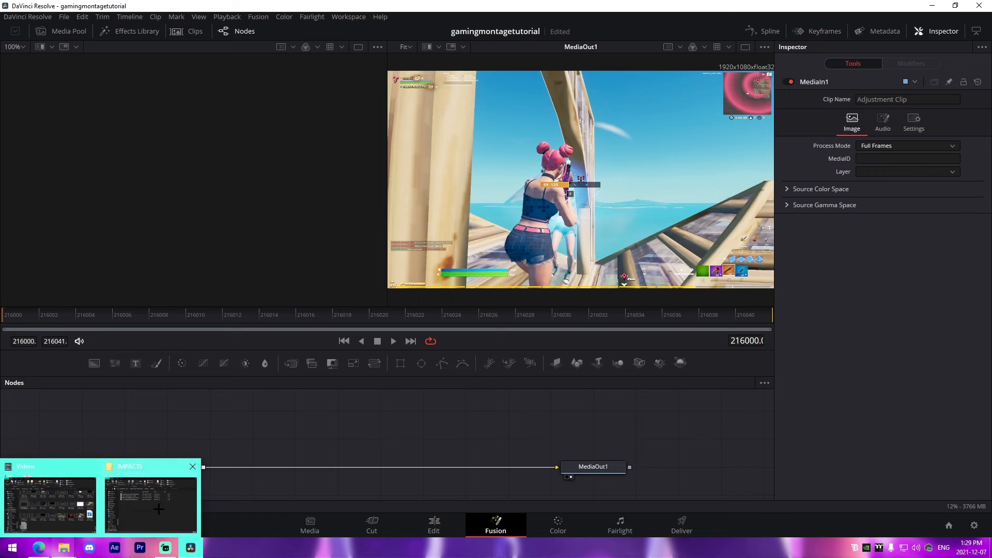
left_click(157, 510)
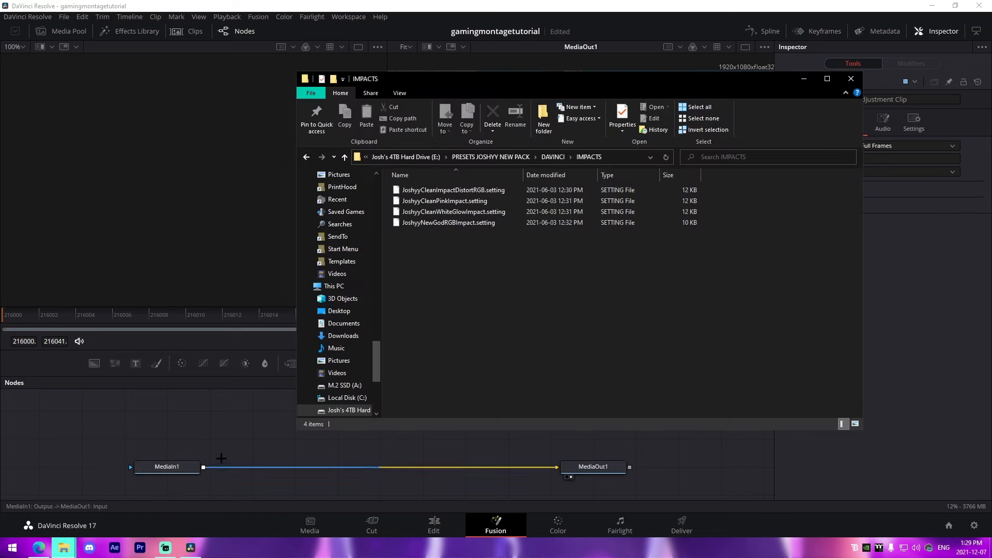
left_click_drag(470, 222, 361, 452)
left_click(456, 278)
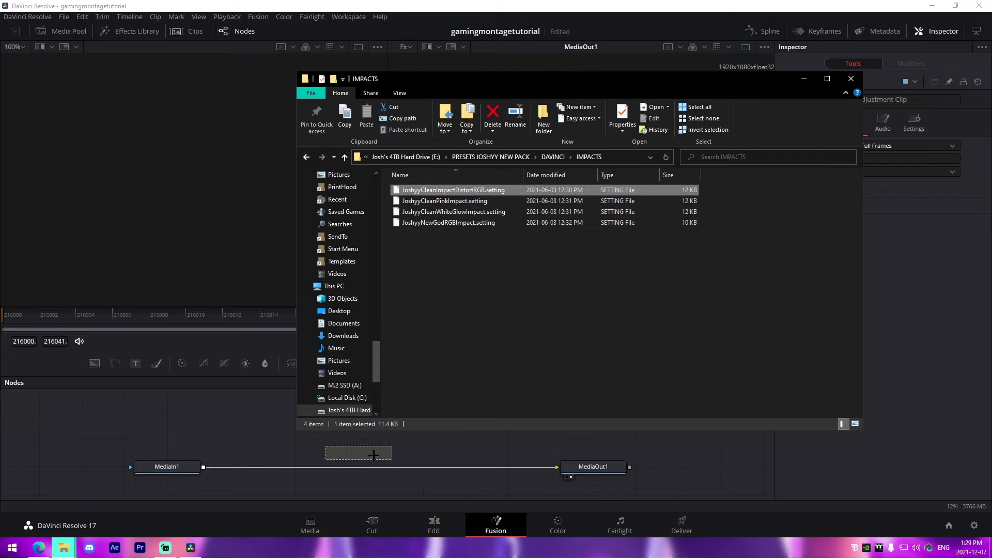
left_click_drag(460, 462, 459, 462)
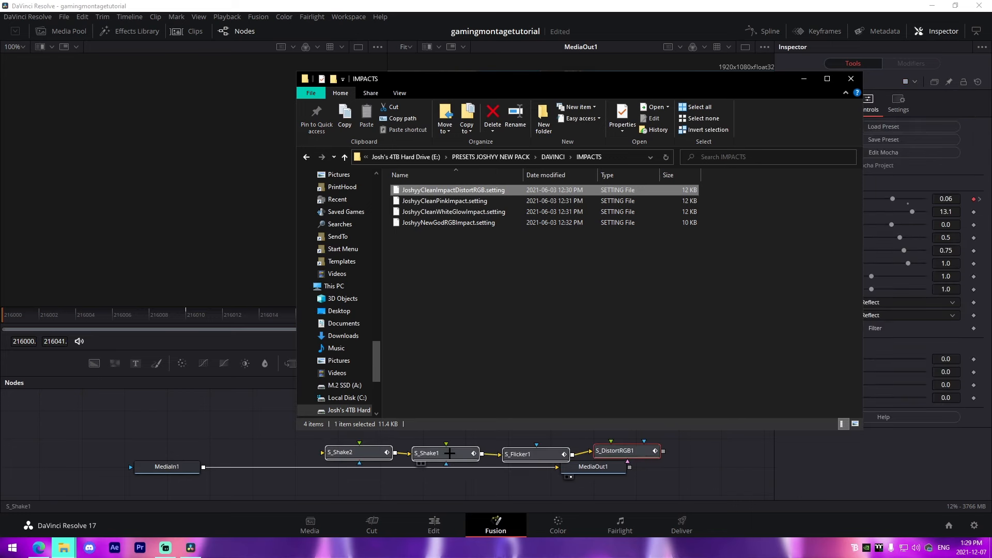
Make room for the preset chain and connect it between MediaIn1 and MediaOut1, from S_Shake2 through S_DistortRGB1
left_click_drag(603, 467, 663, 456)
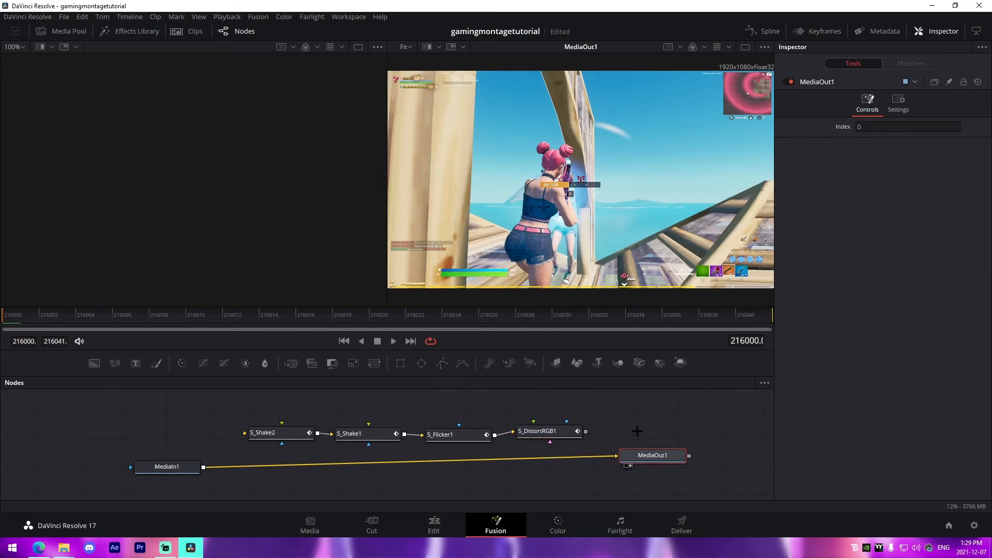
left_click(638, 430)
left_click_drag(584, 457, 245, 432)
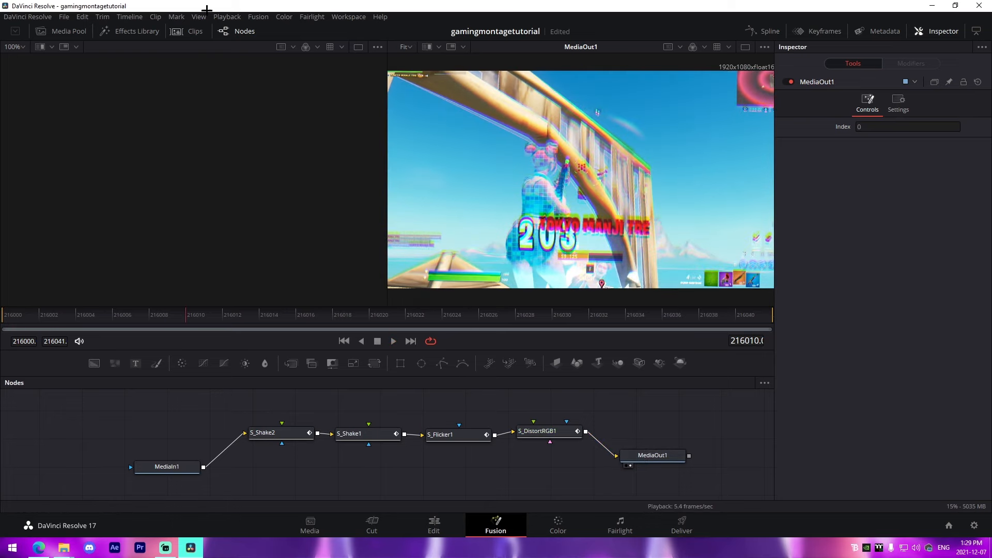
Set the timeline proxy mode to quarter resolution
left_click(227, 16)
mouse_move(354, 53)
left_click(408, 76)
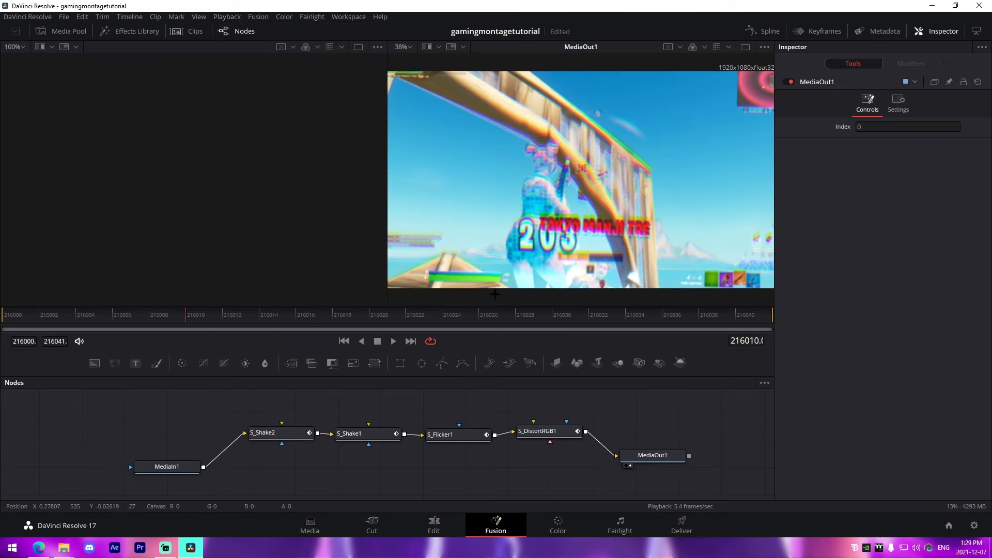
Return to the edit timeline and play back the distort impact over the end of 1.mp4
left_click(434, 525)
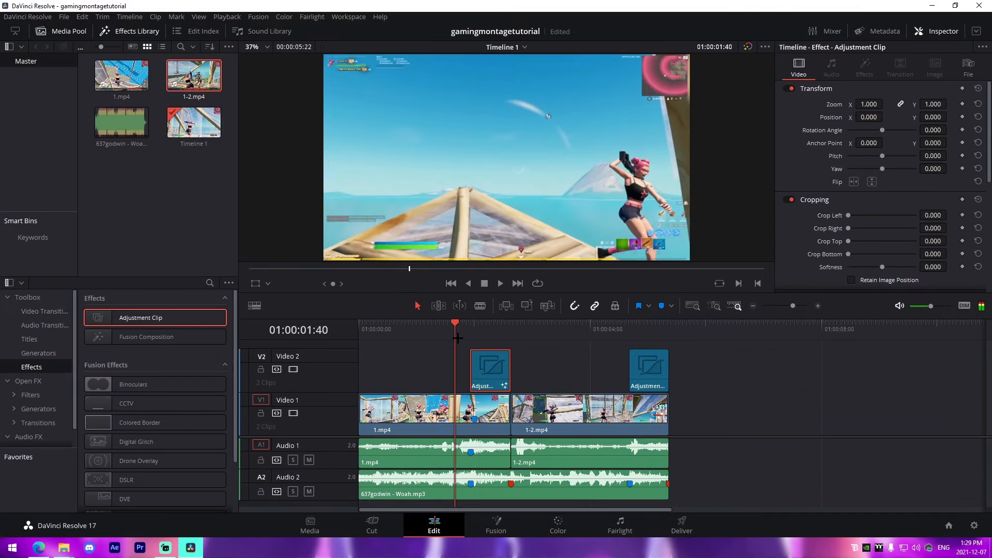
left_click(467, 331)
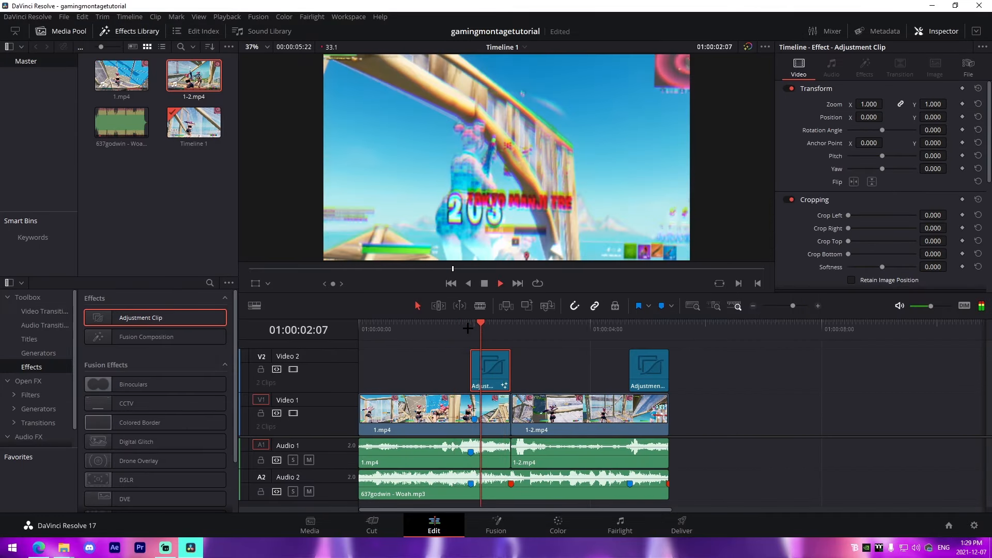
left_click_drag(469, 331, 476, 328)
key("space")
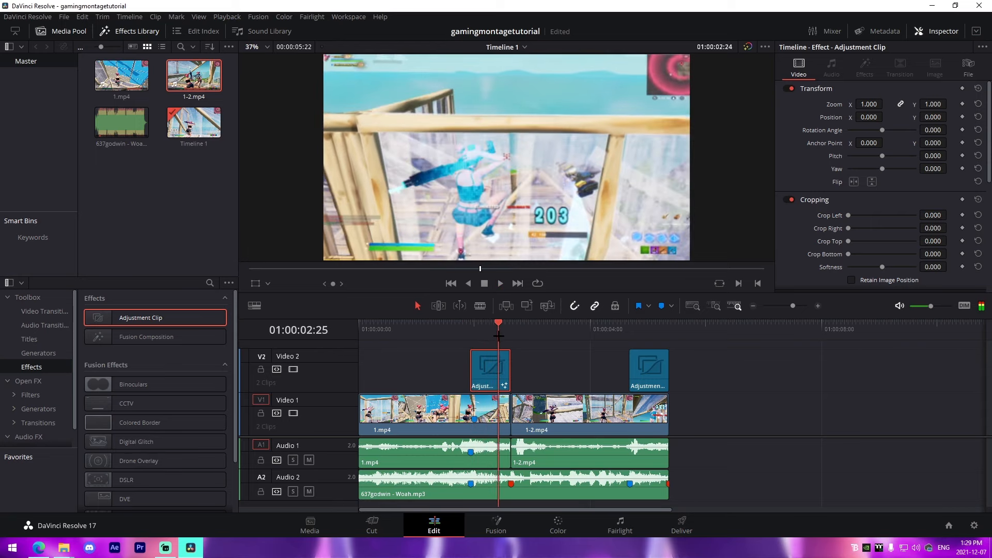
Open the second adjustment clip in Fusion and import the JoshyyCleanWhiteGlowImpact.setting preset from the IMPACTS folder
left_click(633, 335)
left_click(654, 379)
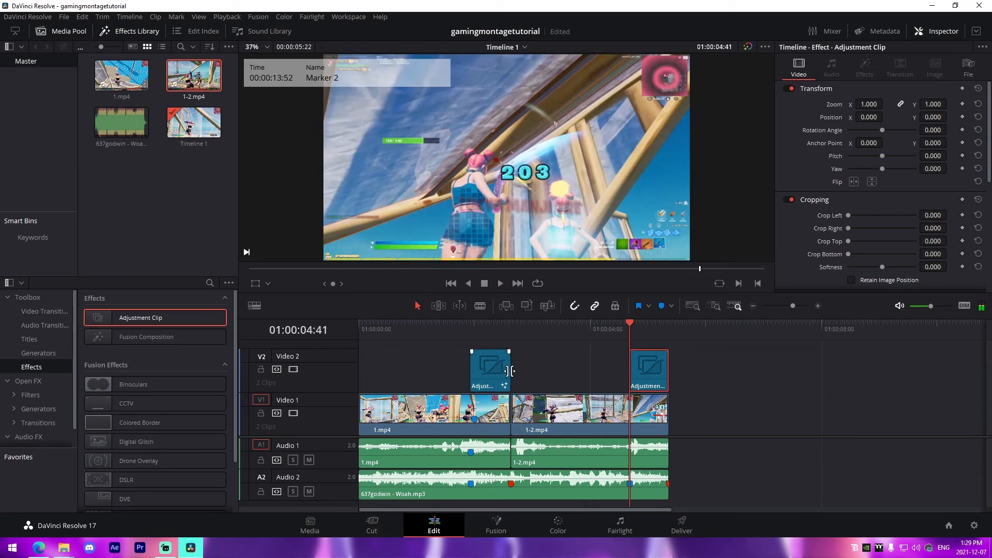
left_click(466, 527)
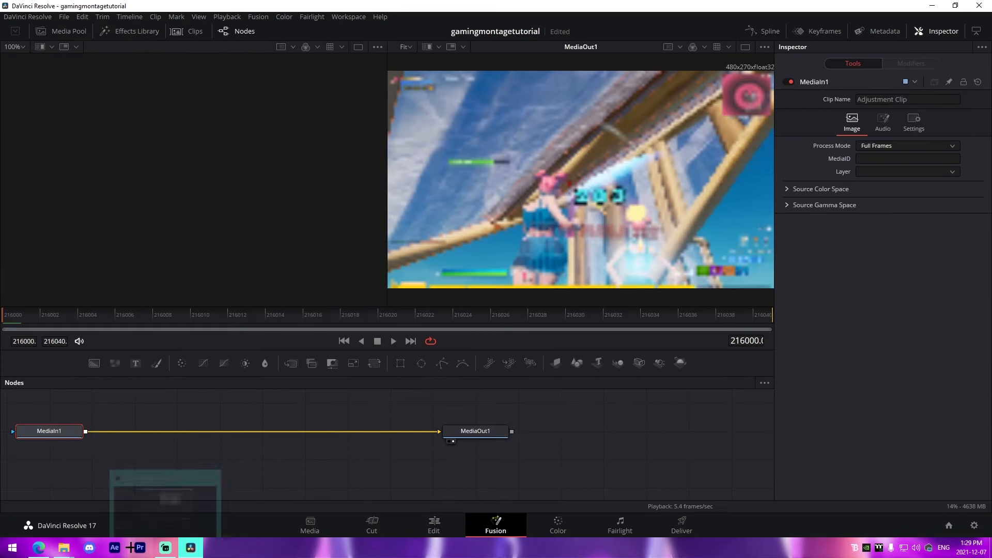
mouse_move(69, 553)
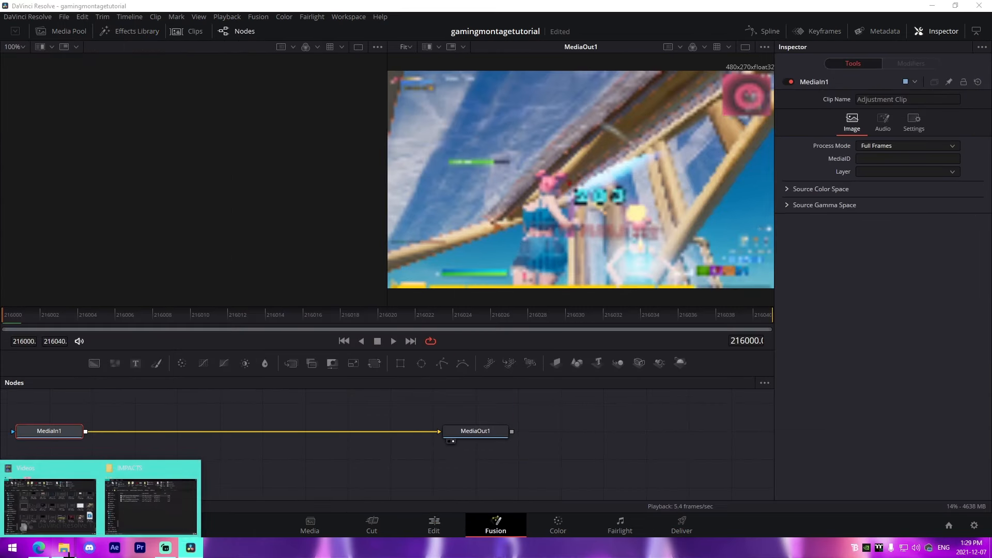
left_click(137, 491)
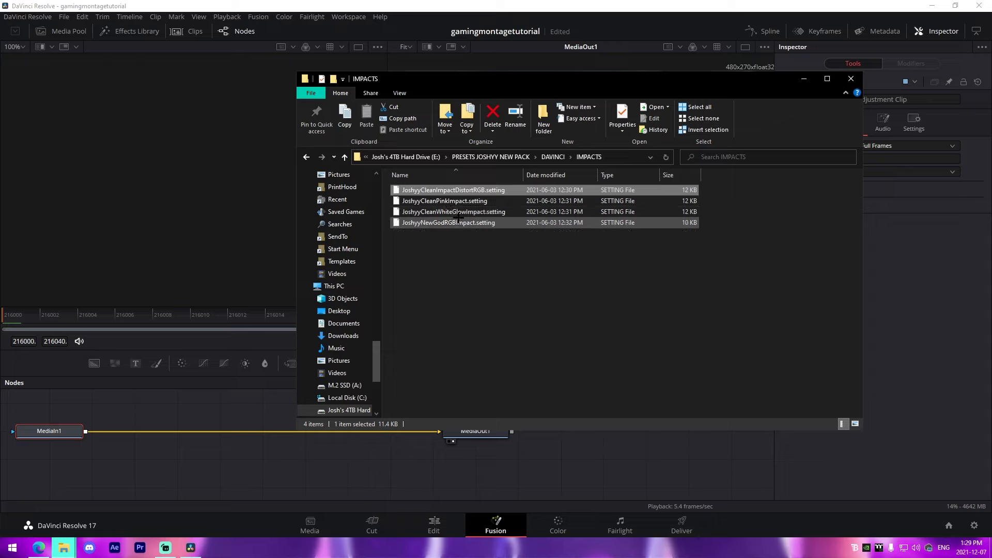
left_click_drag(459, 221, 178, 476)
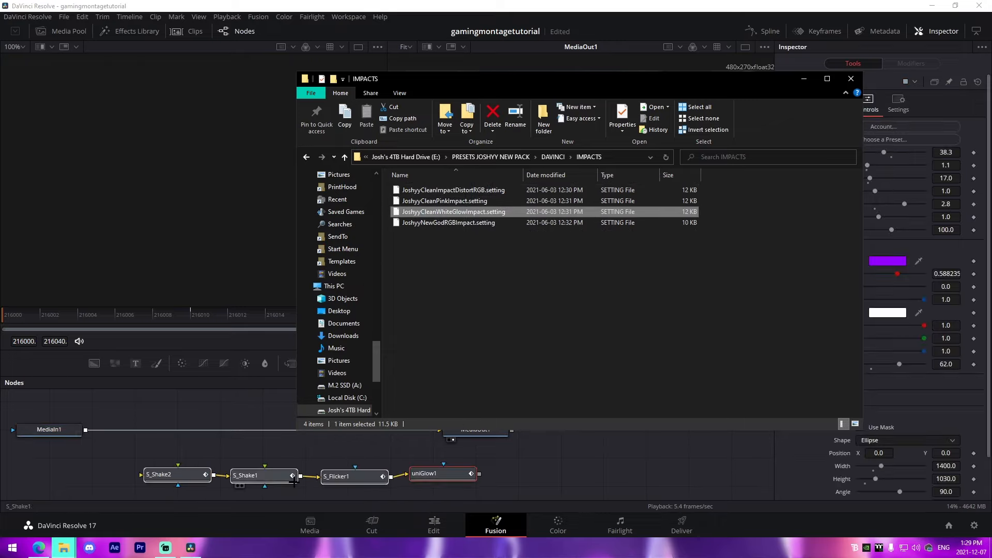
Connect the white glow chain between MediaIn1 and MediaOut1, from S_Shake2 through uniGlow1
left_click(464, 448)
left_click_drag(475, 432, 150, 473)
left_click_drag(478, 474, 565, 437)
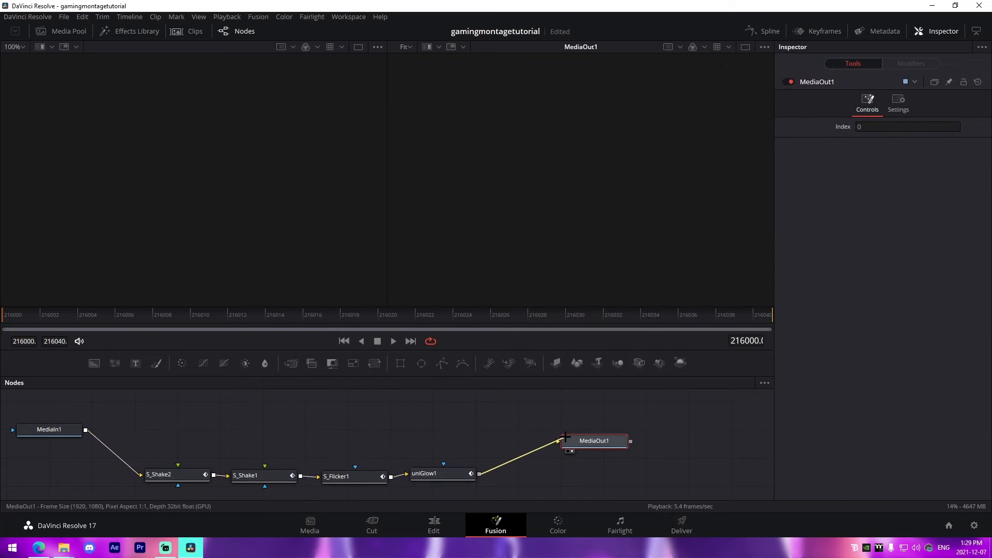
Preview the white glow on the timeline, set uniGlow1's threshold to 61.36 and intensity to 0.693, and save the project
left_click(435, 525)
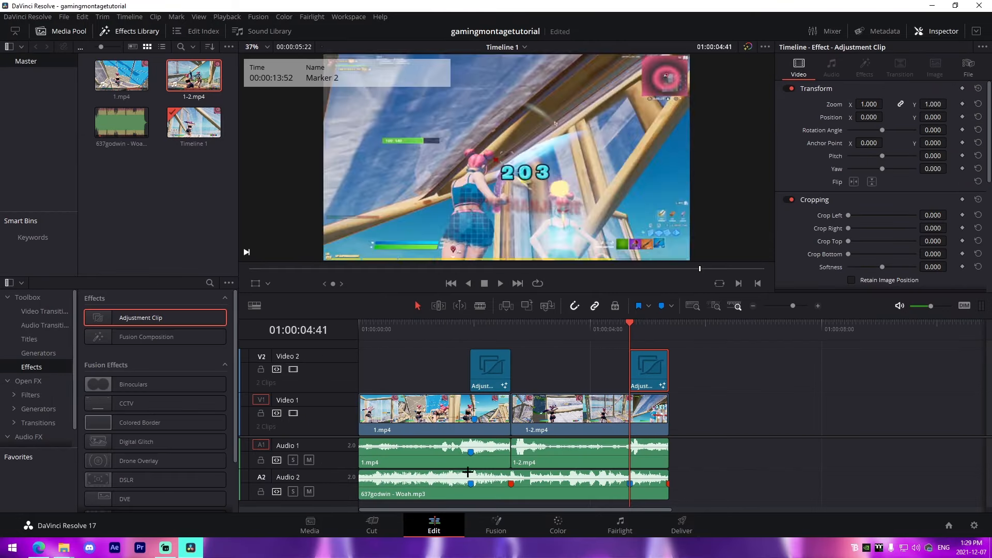
mouse_move(633, 326)
left_mouse_down()
mouse_move(650, 327)
mouse_move(636, 327)
left_mouse_up()
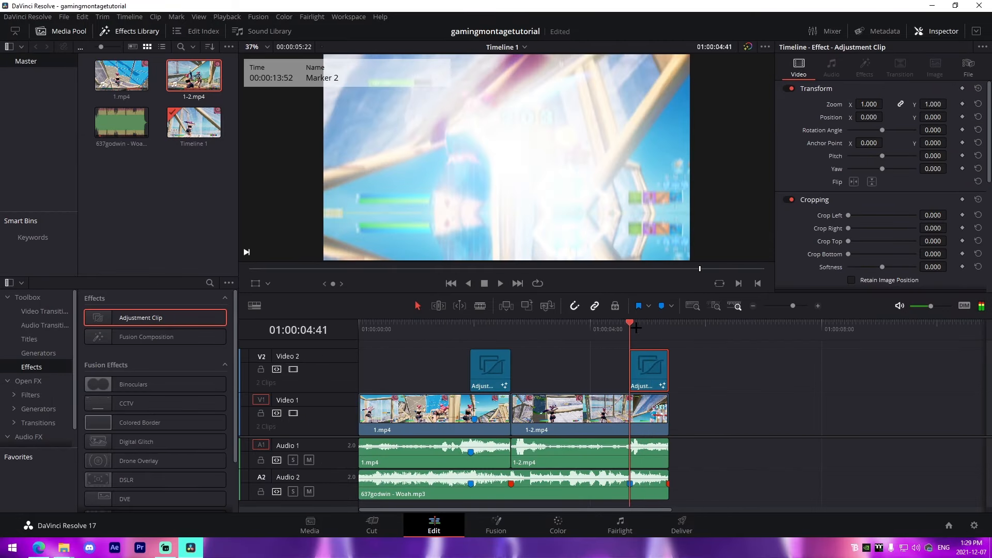
left_click(521, 516)
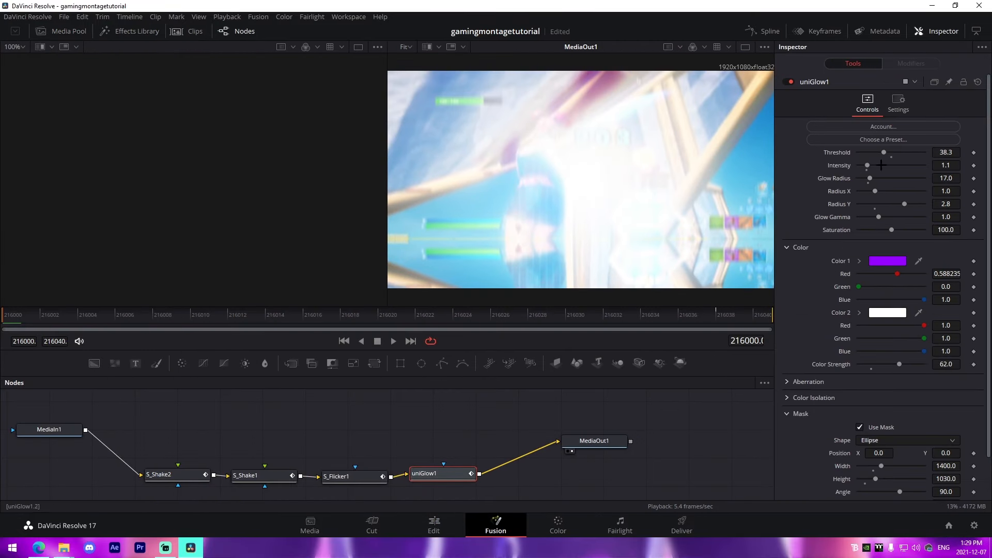
left_click_drag(889, 152, 866, 166)
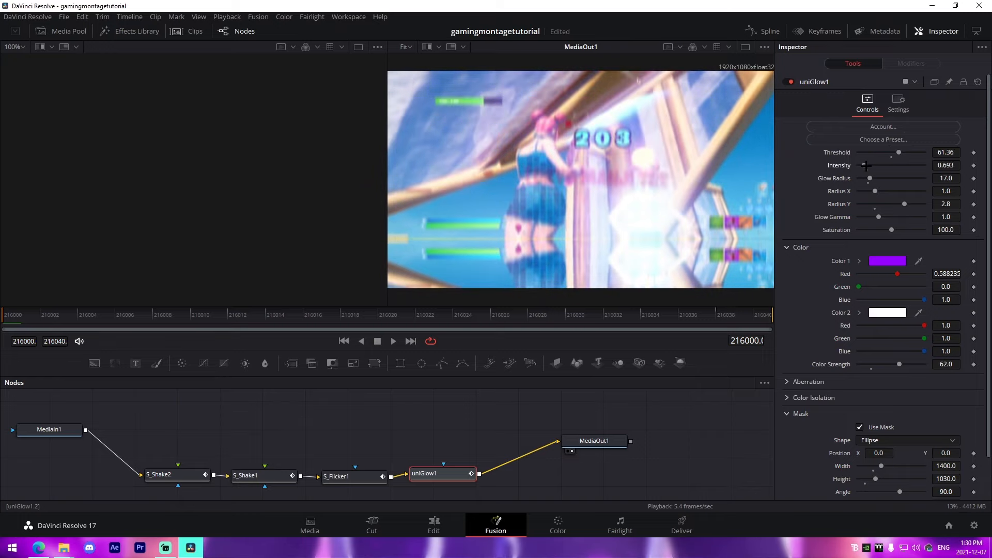
key("ctrl+s")
left_click_drag(156, 443, 364, 491)
left_click(447, 473)
left_click(412, 453)
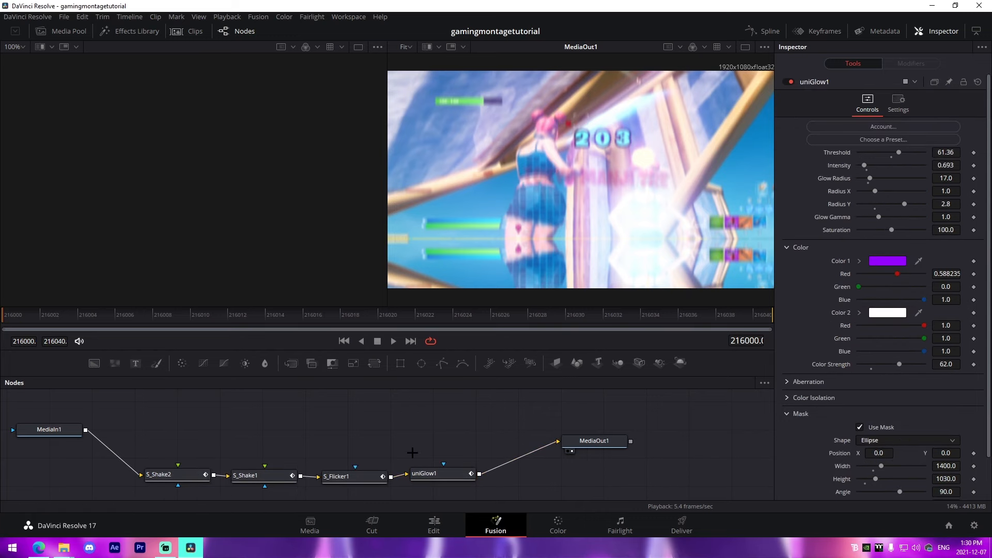
Return to the edit timeline and play back the first impact through the cut into 1-2.mp4
left_click(439, 524)
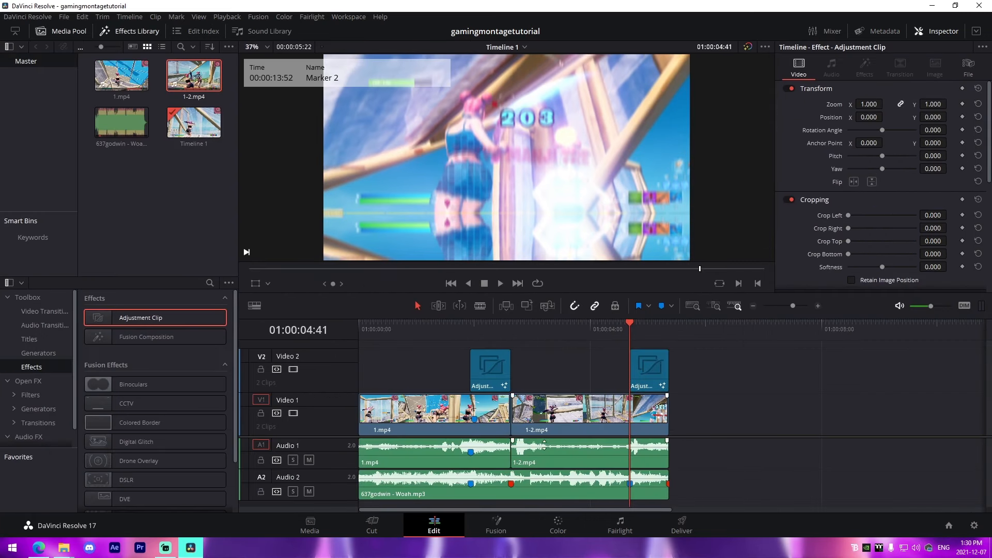
left_click(437, 331)
key("space")
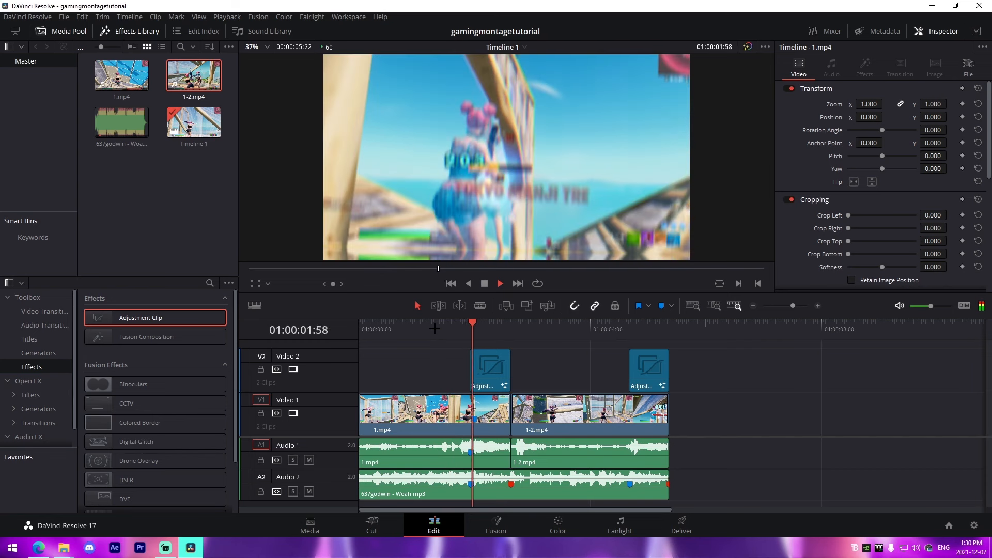
key("space")
left_click(535, 368)
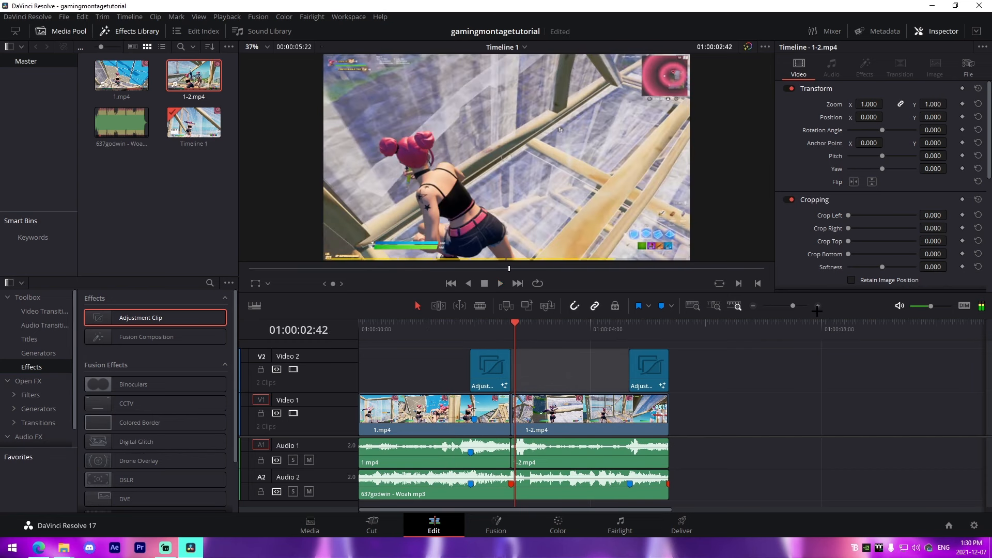
Place the playhead on the cut between 1.mp4 and 1-2.mp4 and list the available video transitions
left_click_drag(793, 306, 795, 304)
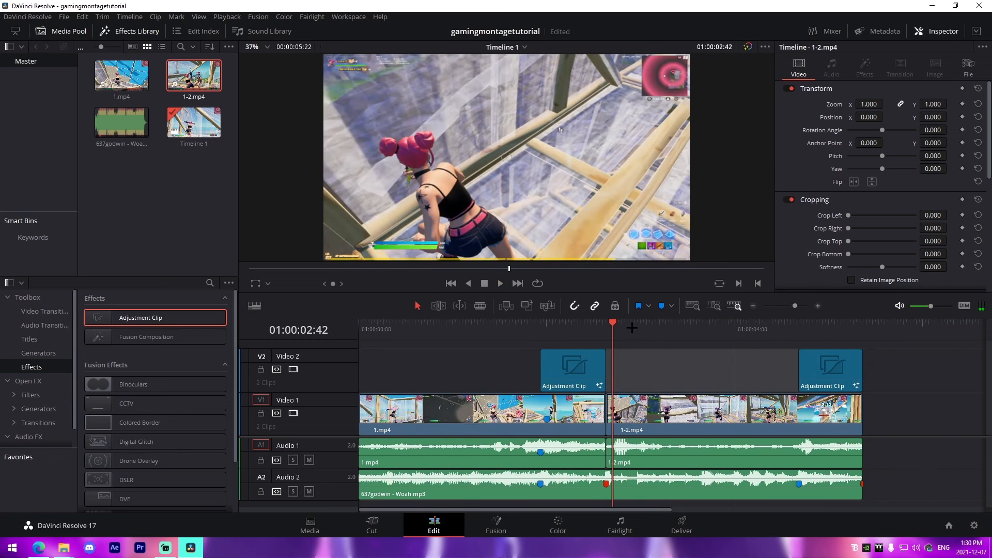
left_click(609, 323)
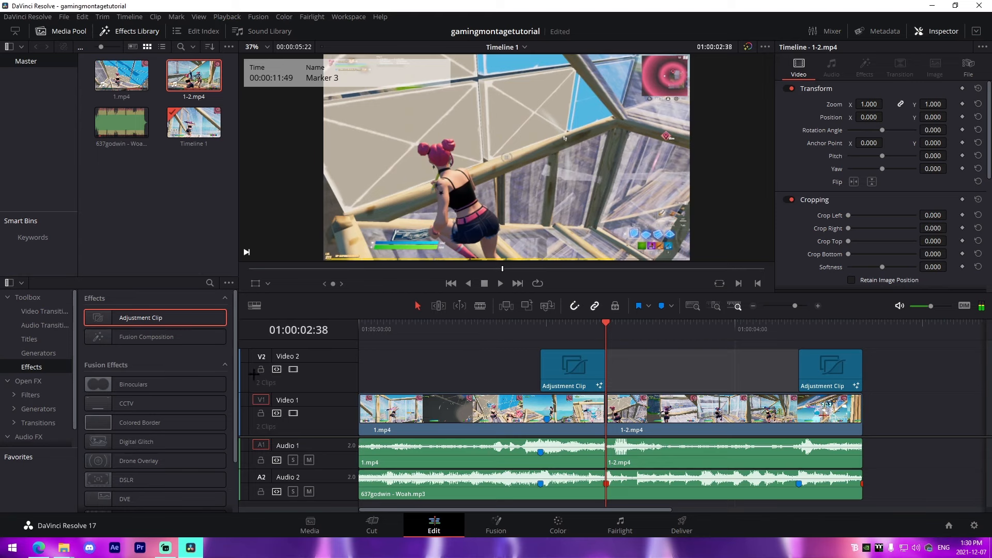
left_click(672, 353)
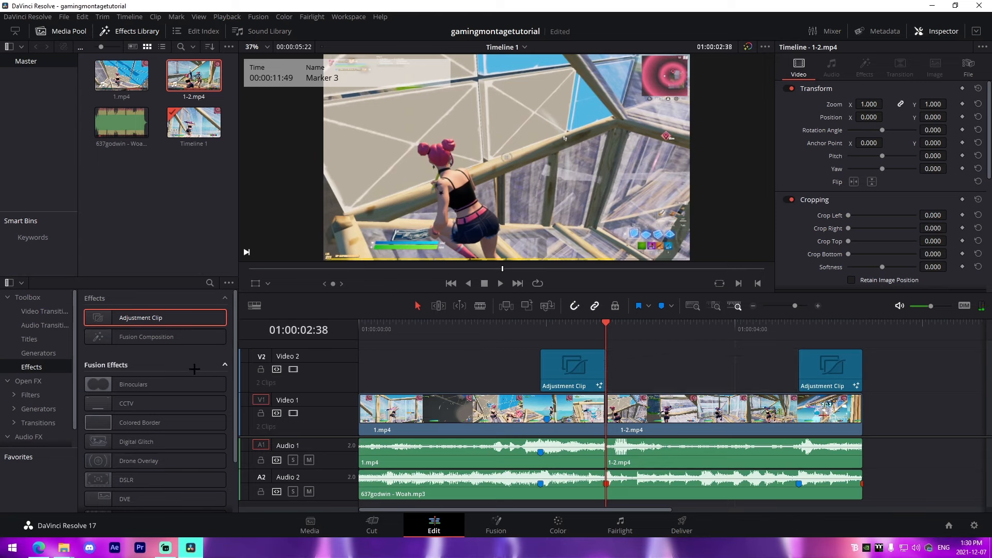
left_click(40, 313)
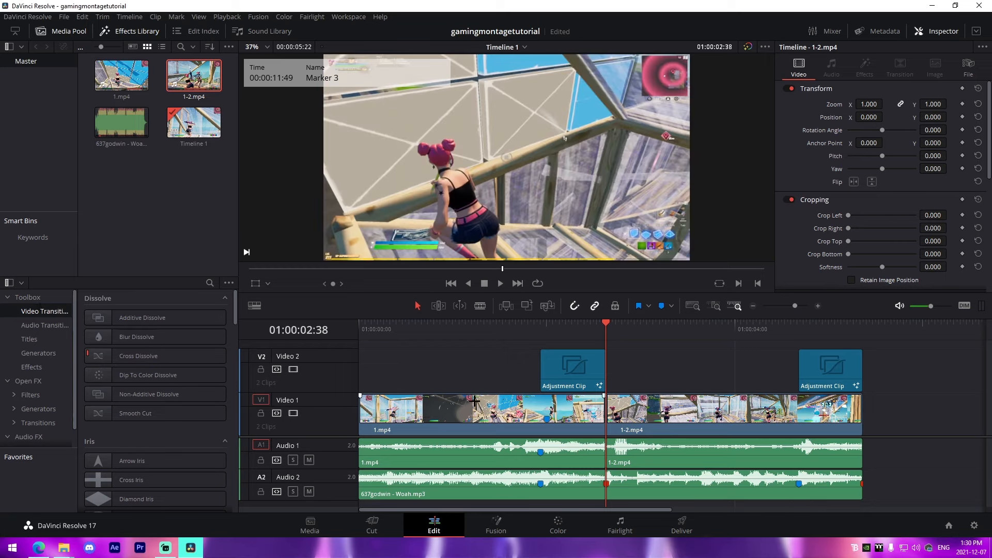
Try a 24-frame Cross Dissolve on the cut between 1.mp4 and 1-2.mp4, preview it and remove it
left_click_drag(158, 363, 589, 407)
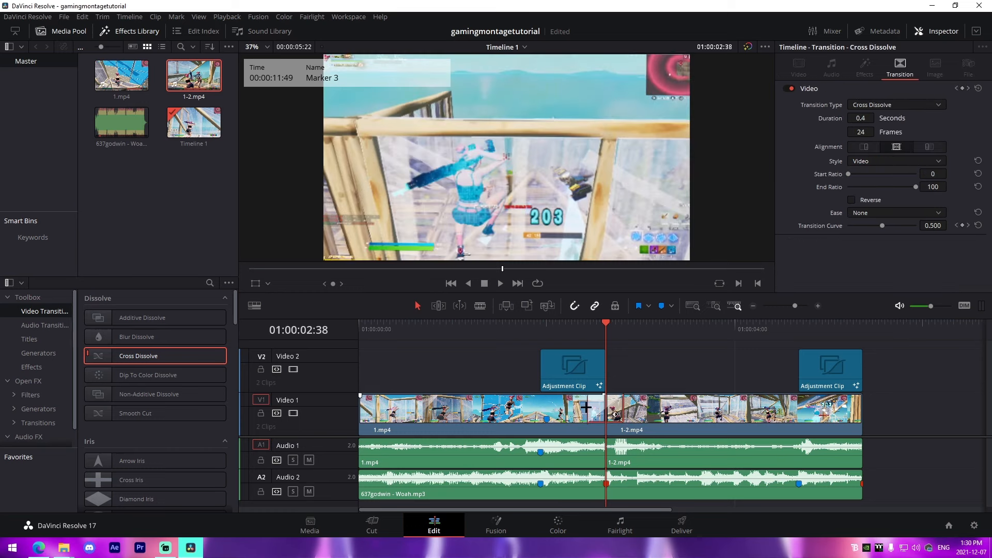
left_click(587, 326)
key("space")
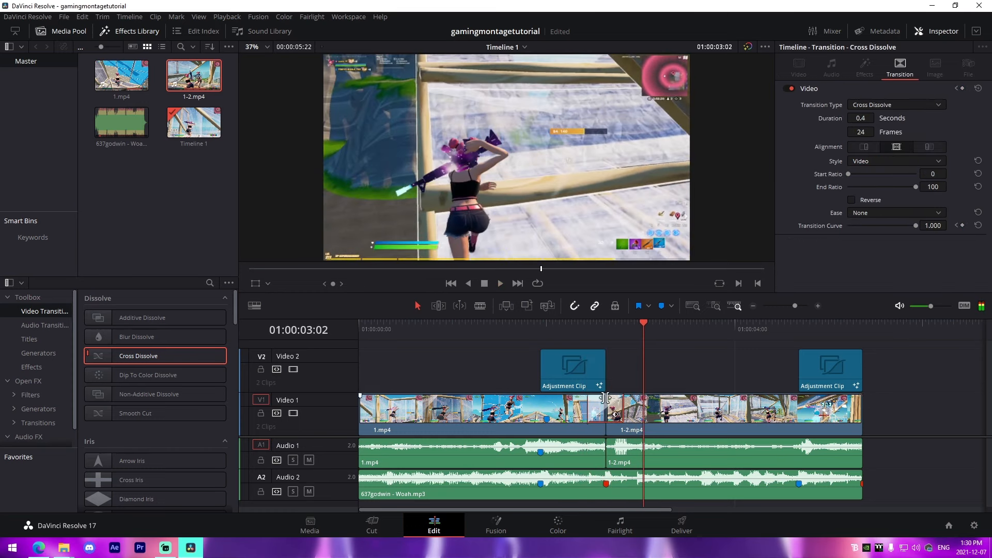
key("Delete")
Try a 38-frame Non-Additive Dissolve on the cut between the two clips, preview it and remove it
left_click(148, 375)
left_click_drag(155, 394, 580, 405)
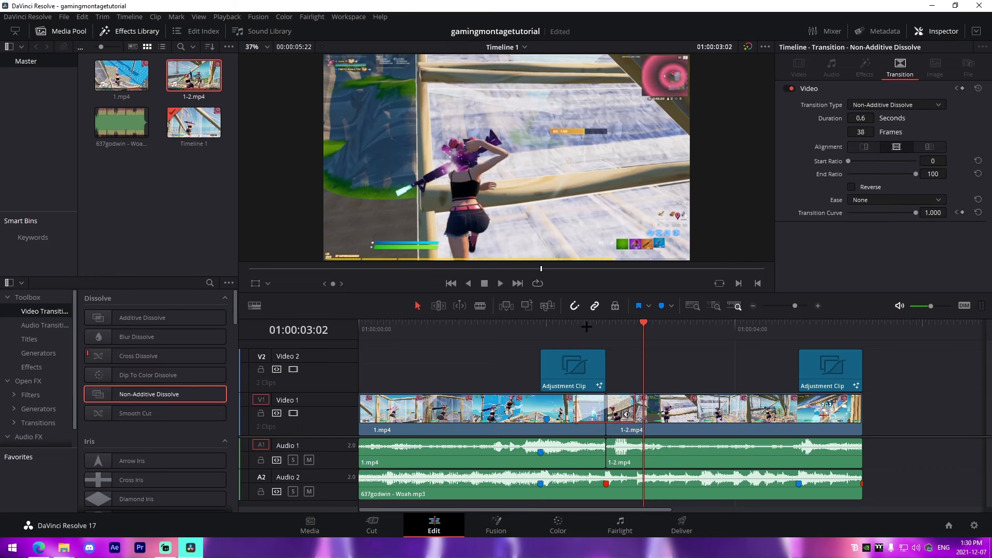
left_click(581, 328)
key("space")
left_click(581, 330)
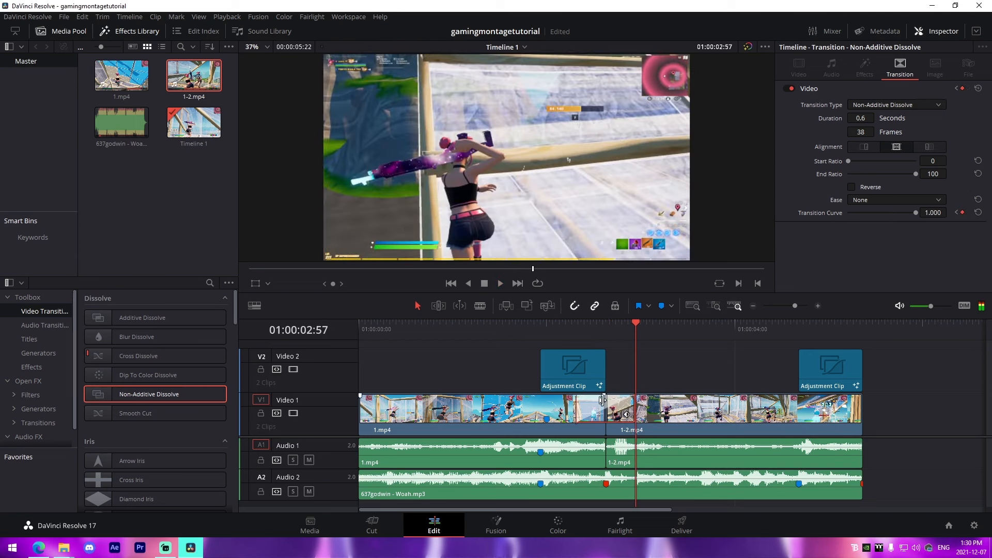
key("Delete")
Try a 28-frame Slide Right transition on the cut between the two clips, preview it and remove it
scroll(152, 433, "down", 5)
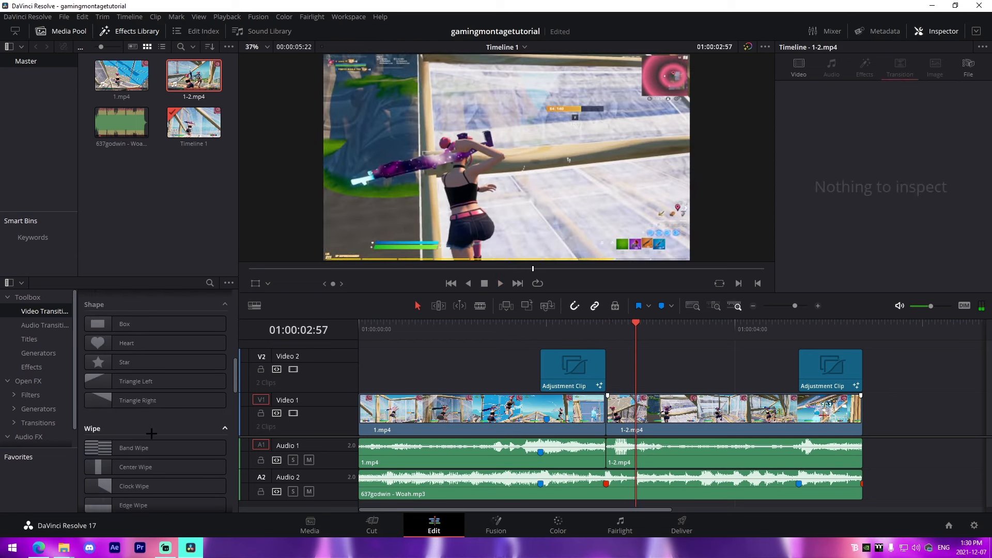
scroll(150, 429, "down", 10)
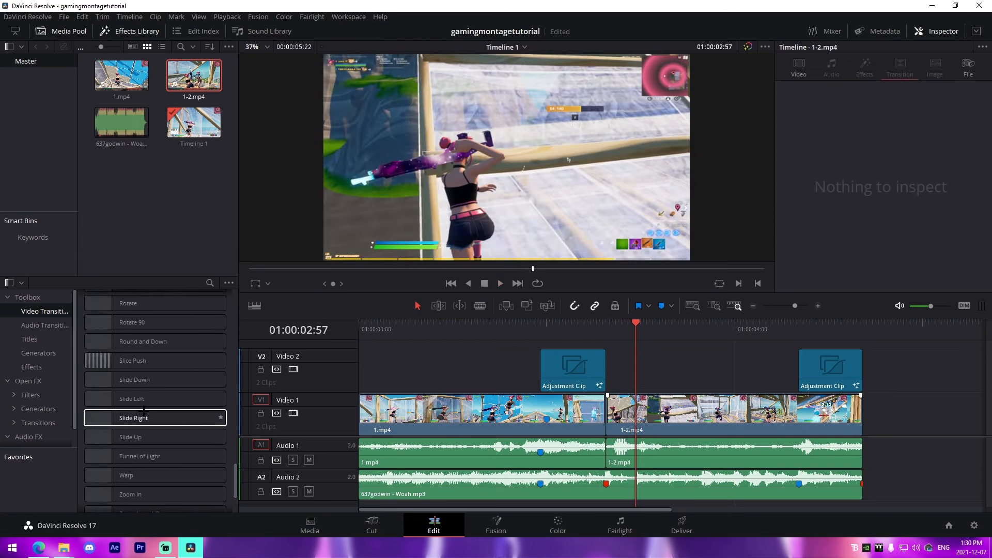
left_click_drag(144, 413, 606, 411)
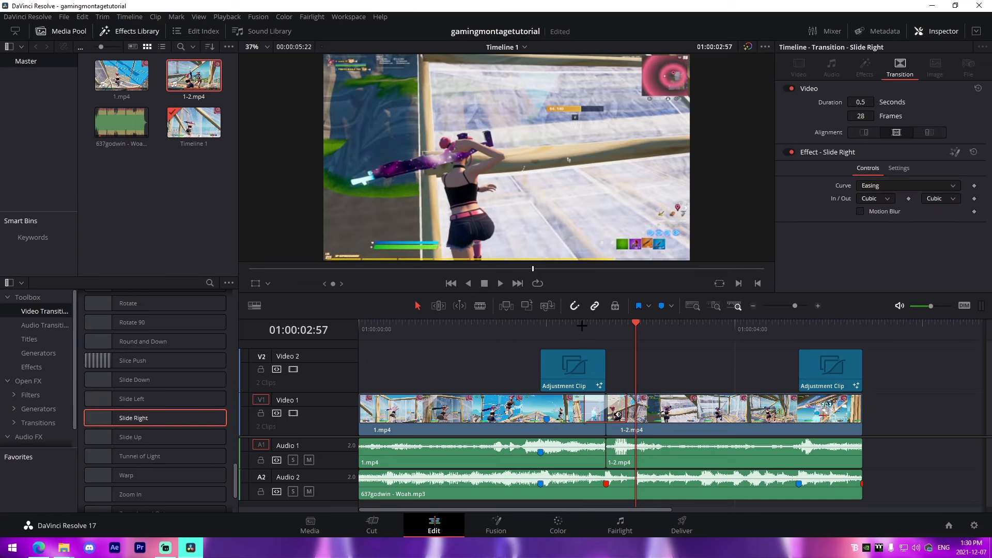
left_click(582, 326)
key("space")
key("space")
key("Delete")
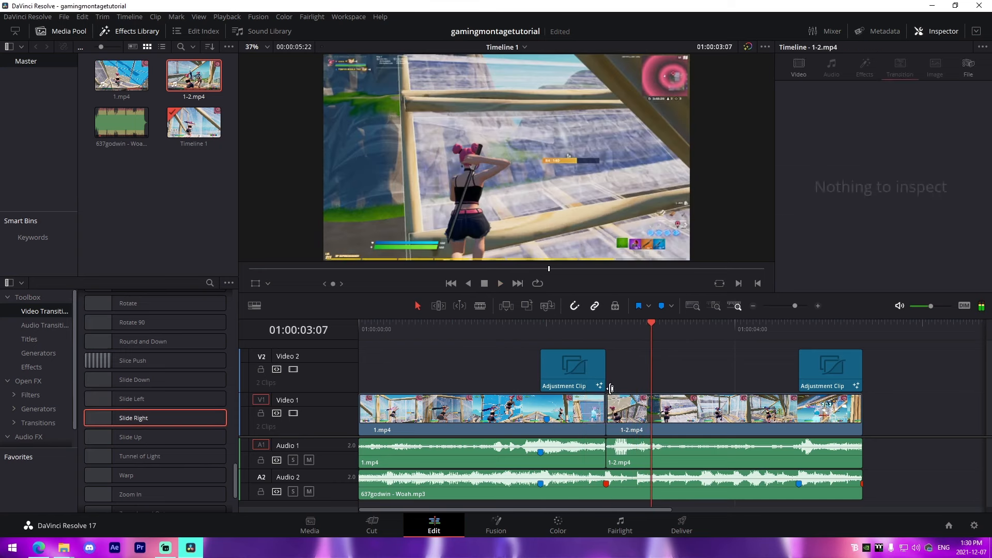
Try a 28-frame Slide Up transition on the cut between the two clips, preview it and remove it
left_click_drag(145, 436, 582, 405)
left_click(584, 328)
key("space")
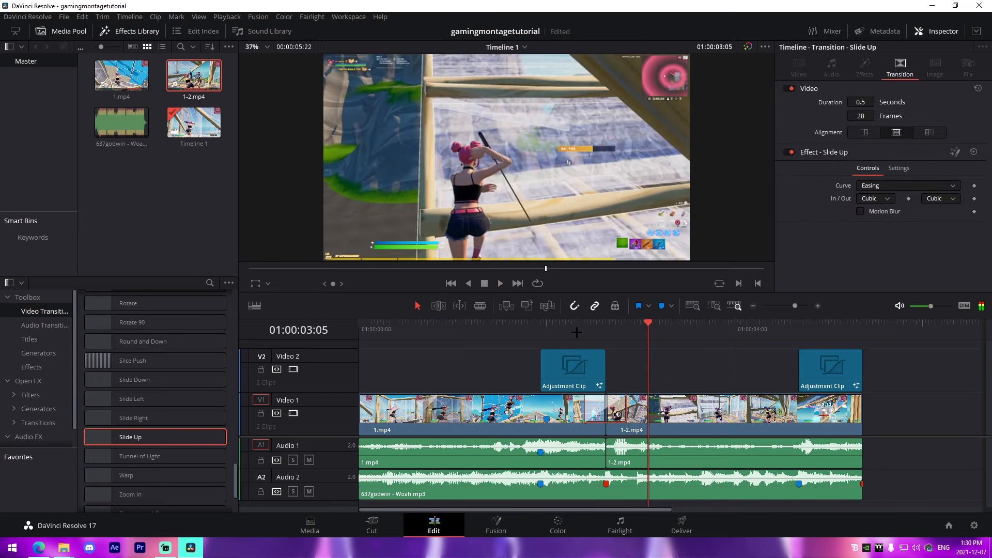
key("Delete")
Try a 14-frame Zoom In transition on the cut between the two clips, play it back several times and remove it
scroll(155, 409, "down", 3)
left_click_drag(130, 408, 597, 406)
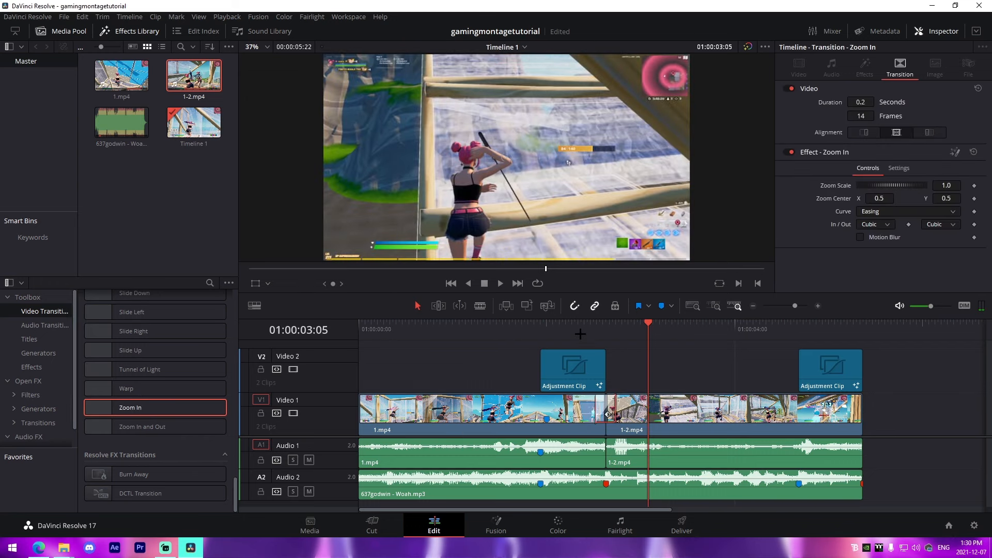
left_click(584, 328)
key("space")
left_click(585, 329)
key("space")
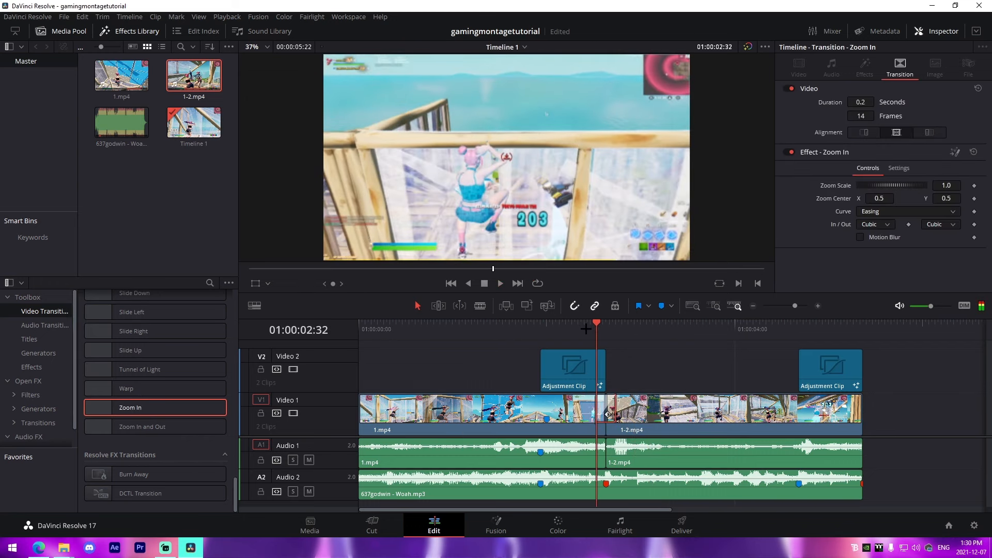
left_click(585, 328)
key("space")
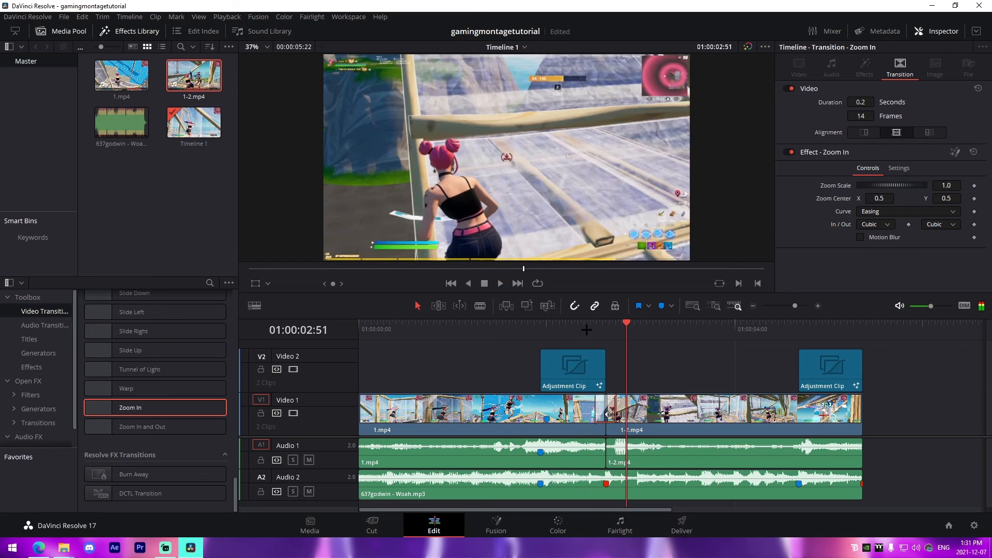
left_click(631, 391)
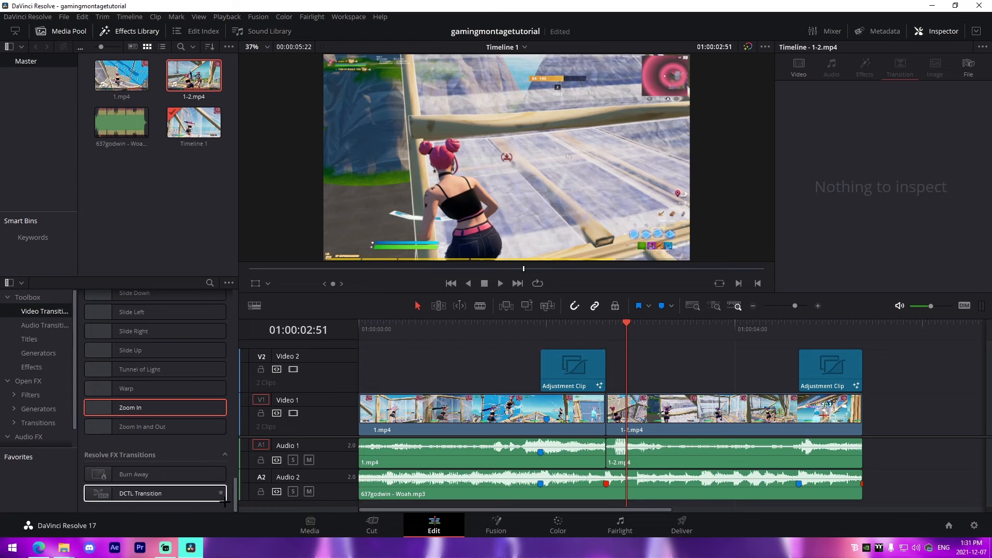
Apply a Cross Dissolve on the cut between 1.mp4 and 1-2.mp4 and lengthen it to about 44 frames
scroll(154, 330, "up", 10)
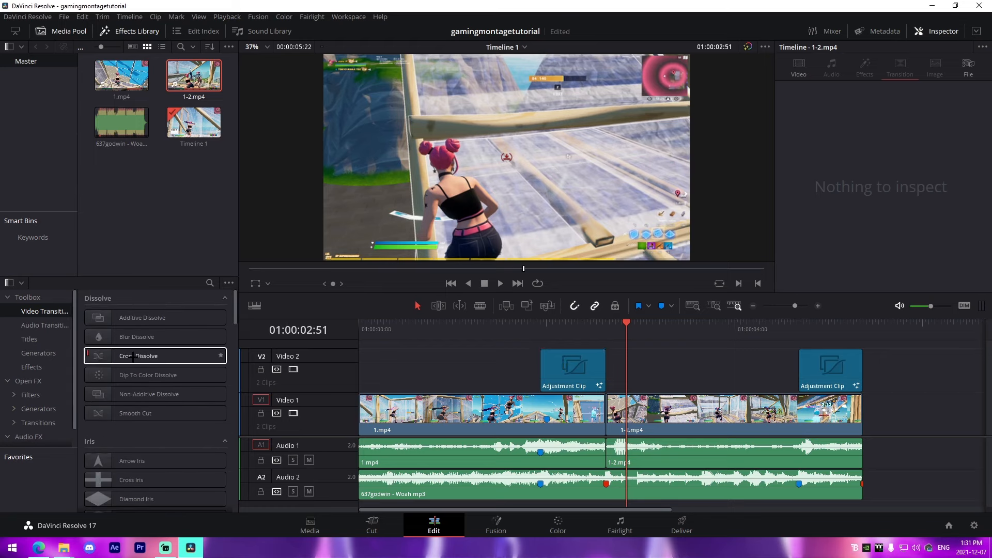
left_click_drag(135, 355, 578, 410)
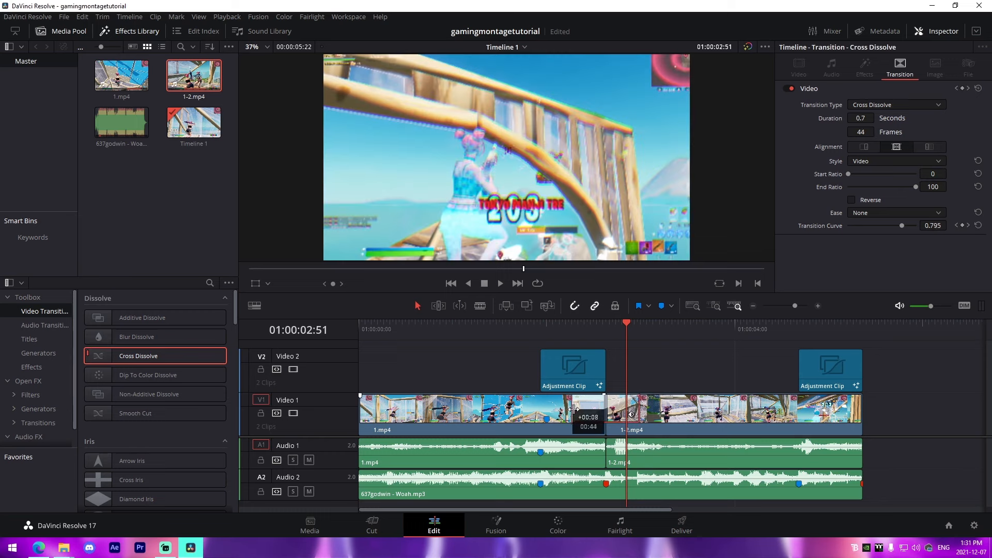